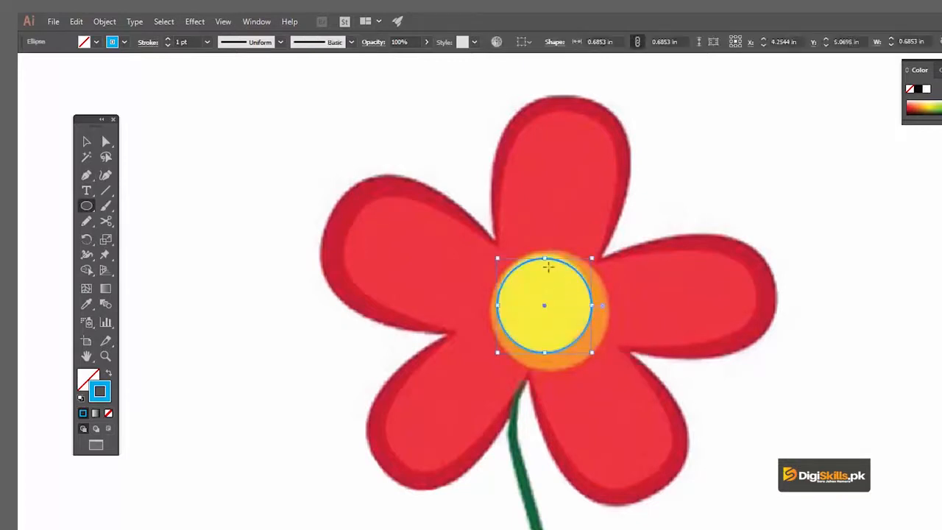
Stretch the circle outline to fit the yellow centre, and add an enlarged copy about 0.85 in wide fitted around the orange circle.
key("v")
left_click_drag(544, 259, 546, 255)
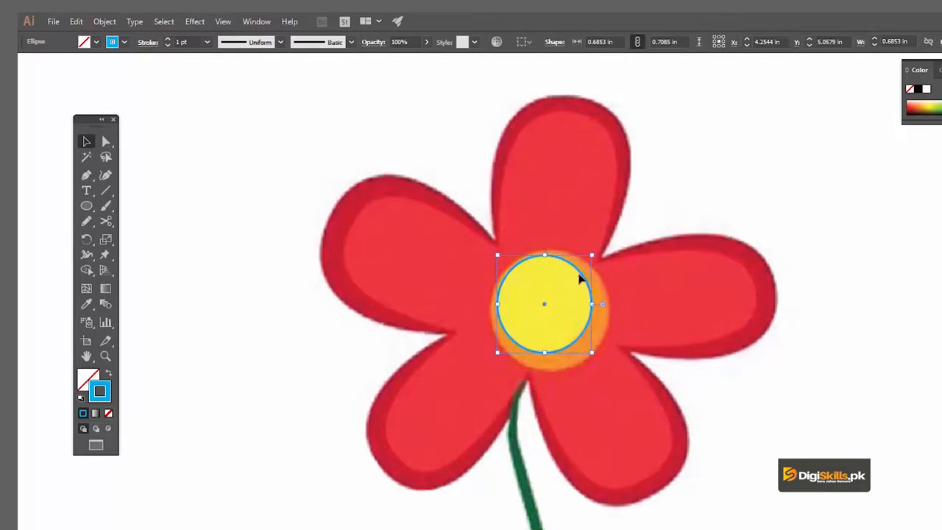
left_click_drag(581, 276, 598, 273)
left_click_drag(514, 353, 493, 368)
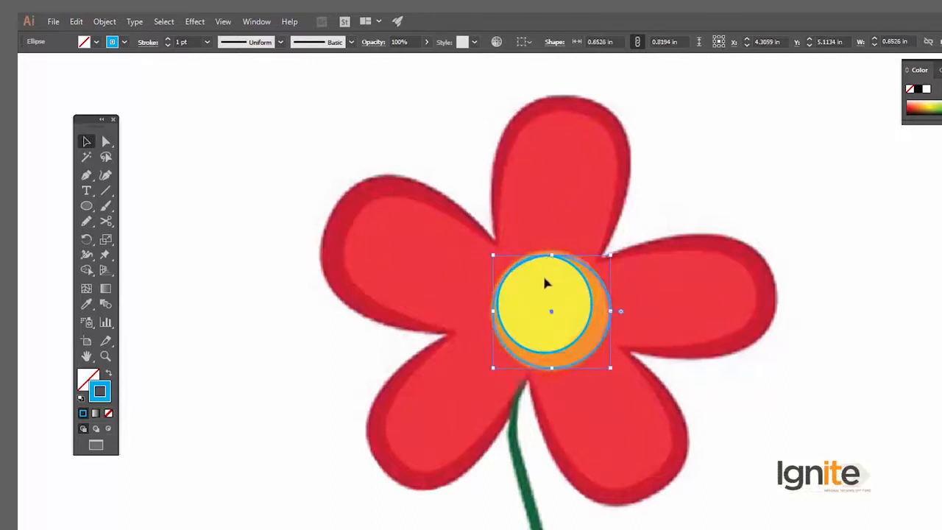
left_click_drag(554, 254, 553, 251)
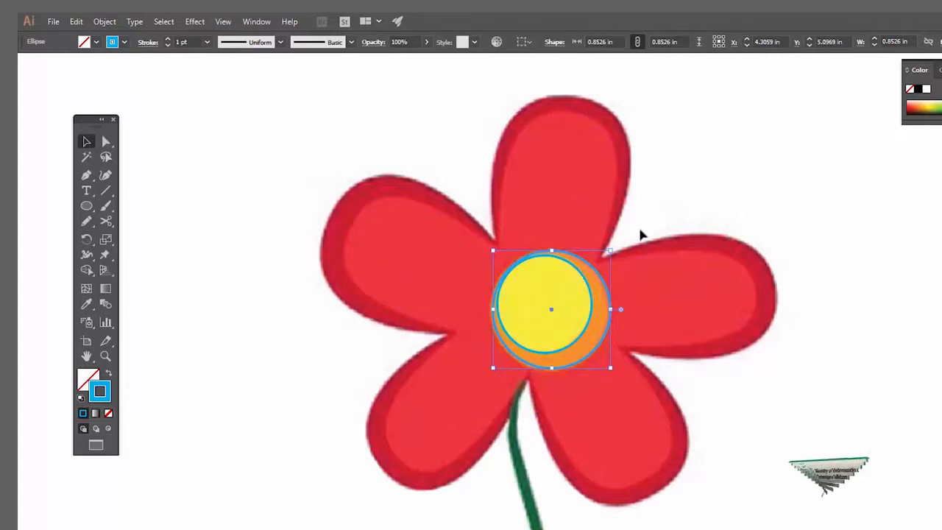
left_click(642, 234)
Start tracing the green stem with the Pen tool from its upper tip down the right edge past the first bend.
mouse_move(600, 302)
left_mouse_down()
mouse_move(611, 292)
mouse_move(594, 282)
mouse_move(592, 291)
left_mouse_up()
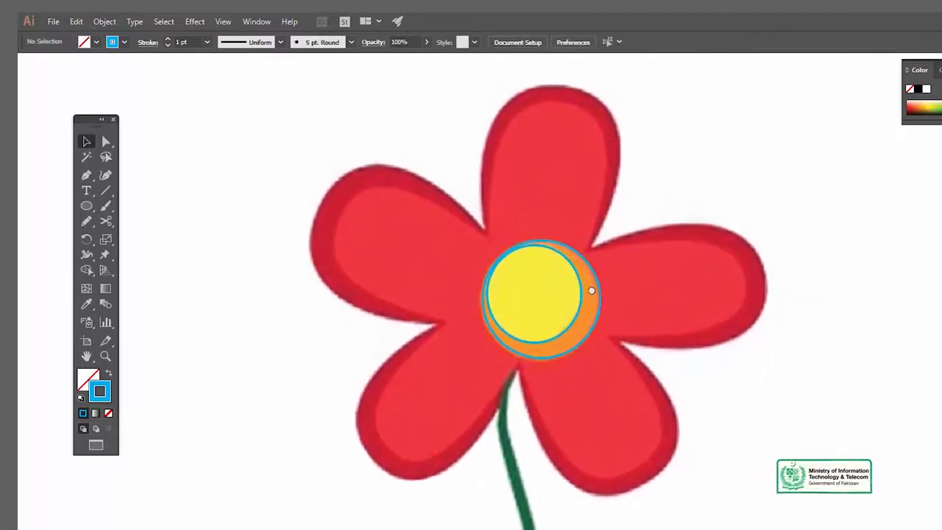
left_click_drag(498, 409, 521, 379)
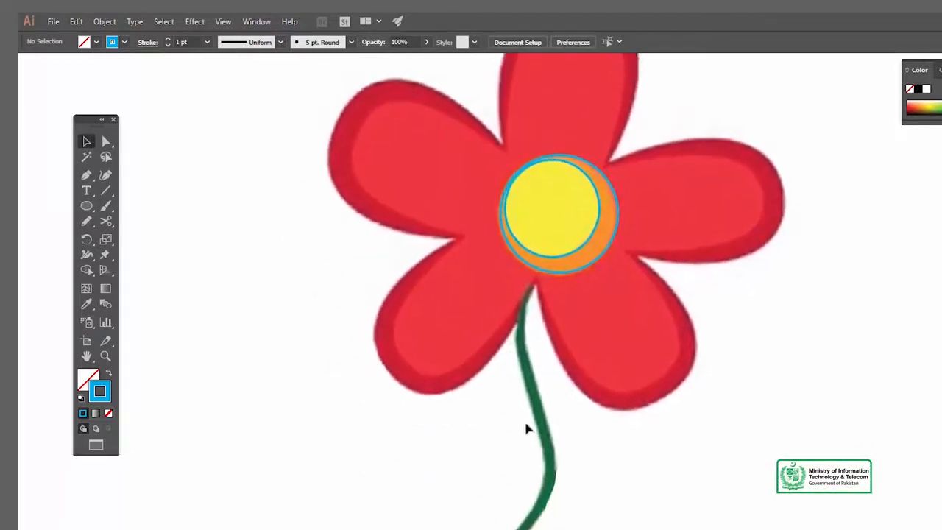
key("z")
left_click(520, 323)
left_click(539, 347)
key("p")
left_click_drag(694, 409, 602, 400)
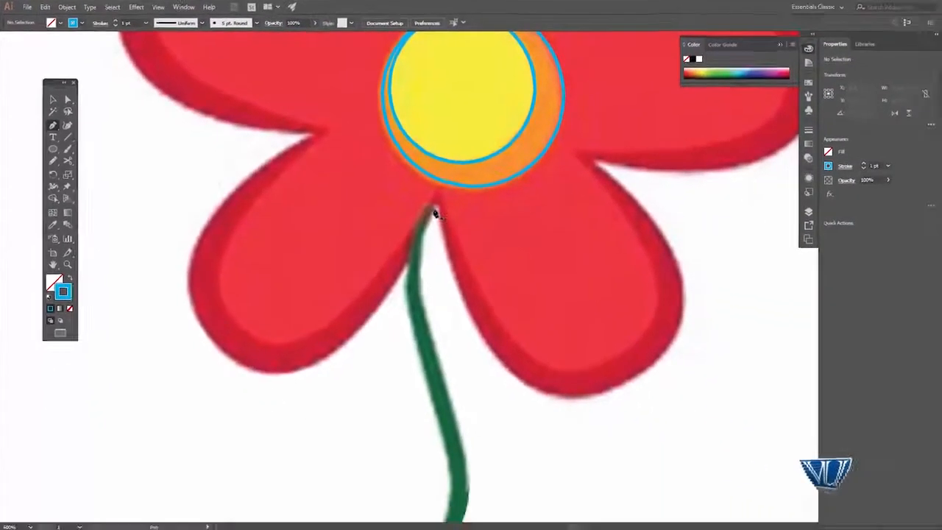
left_click(562, 274)
left_click(427, 318)
left_click_drag(439, 360, 439, 362)
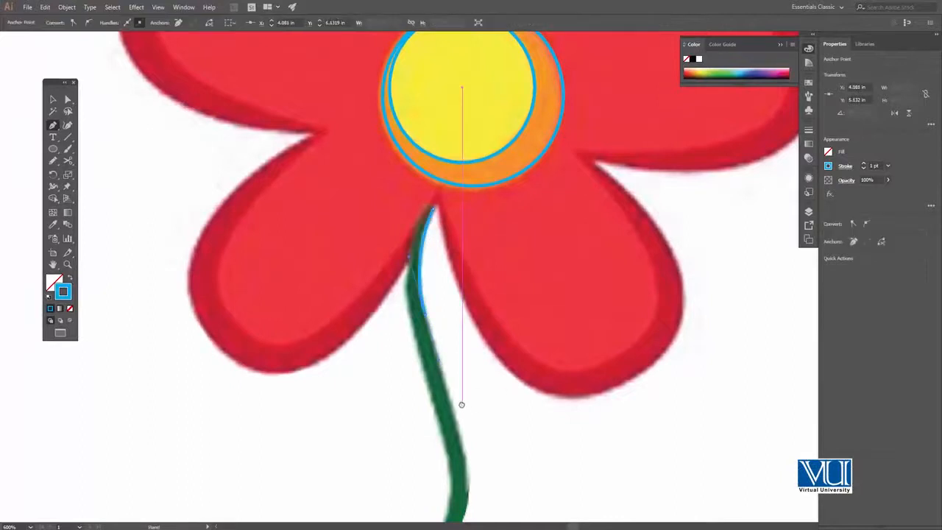
Continue the stem path with curved anchors along its right edge, around the lower bend, down to the pointed bottom tip.
left_click_drag(468, 417, 437, 319)
left_click_drag(436, 362, 446, 321)
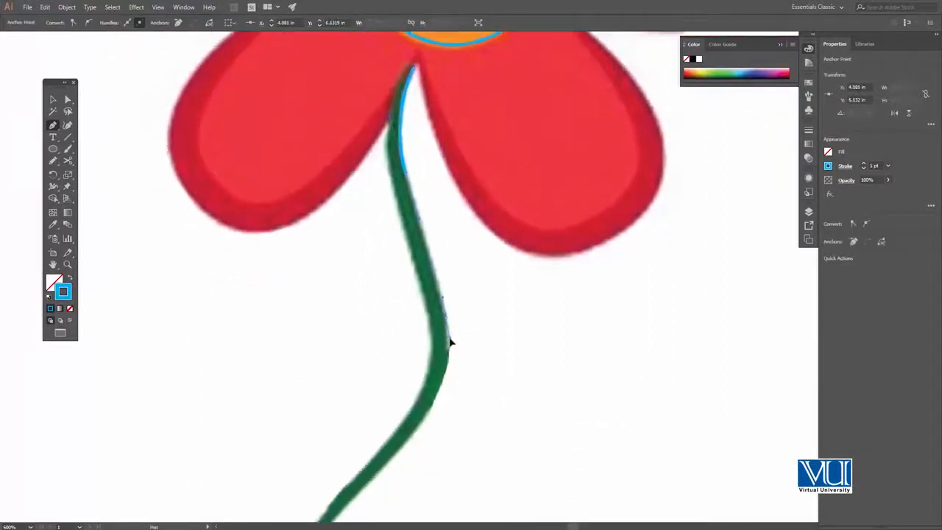
left_click_drag(449, 344, 414, 436)
left_click_drag(424, 444, 500, 283)
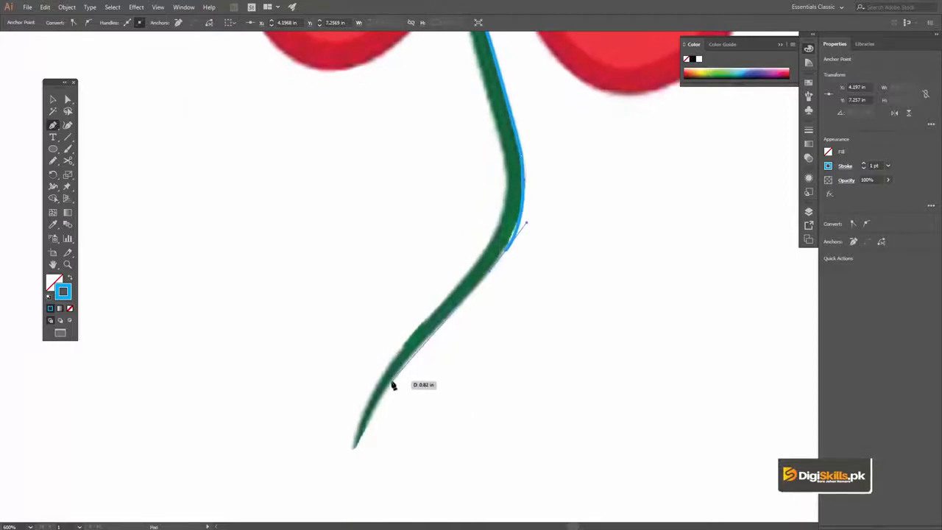
left_click_drag(378, 402, 378, 403)
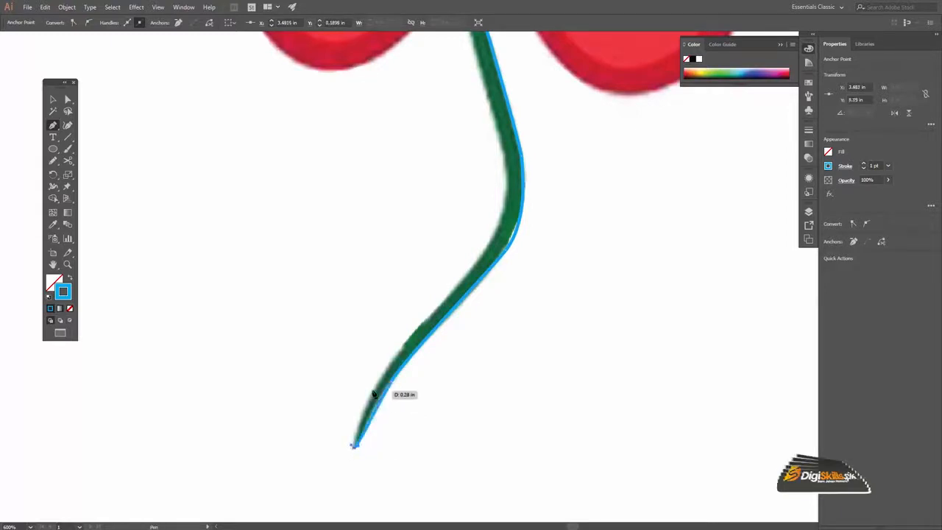
Trace the stem's left edge from the bottom tip back up and close the path at the upper tip.
left_click_drag(376, 387, 385, 374)
left_click_drag(435, 312, 447, 328)
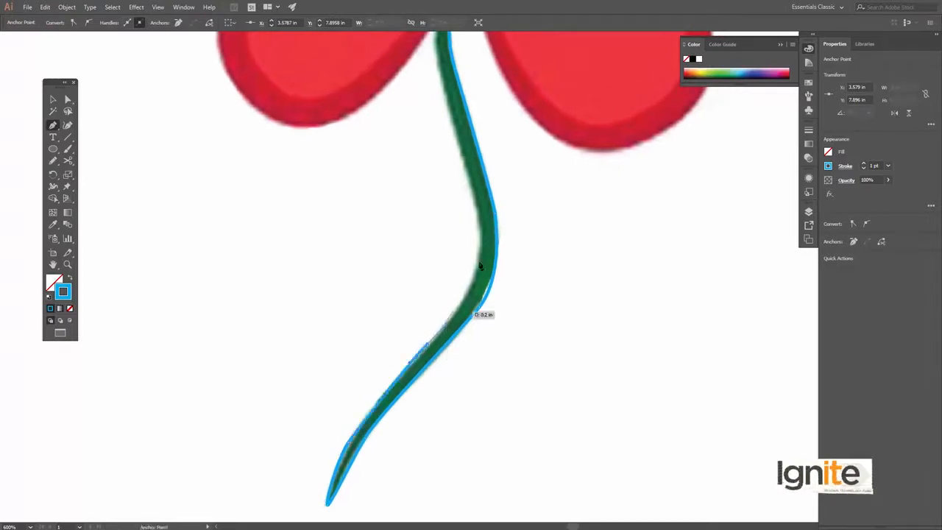
scroll(482, 315, "up", 3)
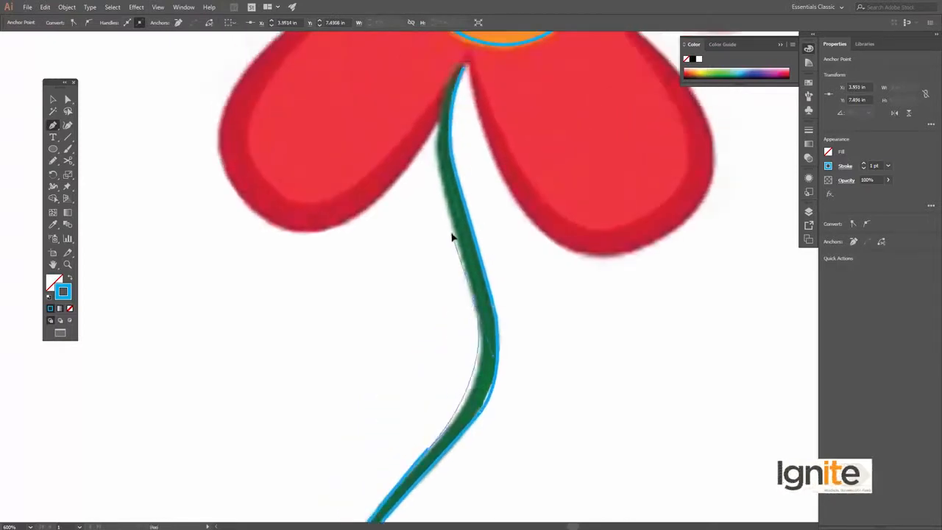
scroll(449, 216, "up", 3)
left_click_drag(456, 181, 457, 183)
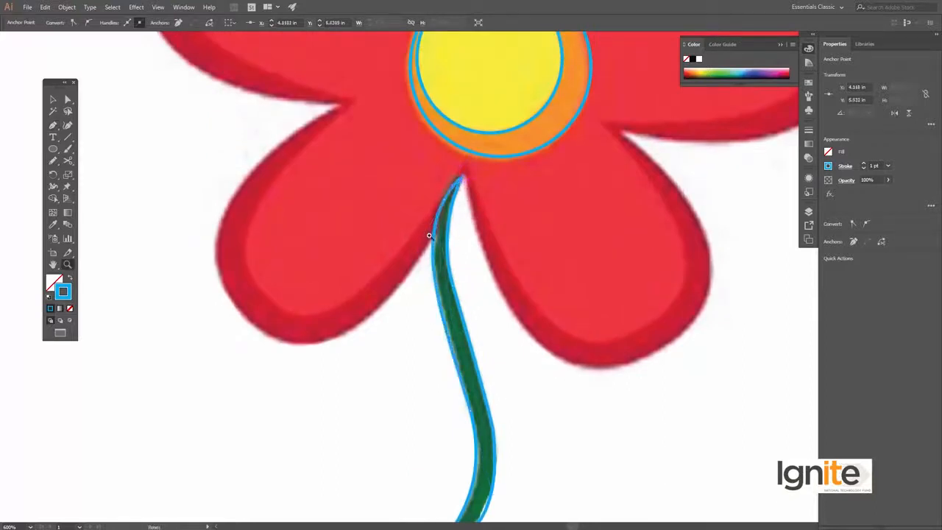
Start a new Pen path at the top petal's left base and trace the light red area's left side and rounded top.
left_click(432, 239, "alt")
left_click(441, 222, "alt")
left_click(515, 314, "alt")
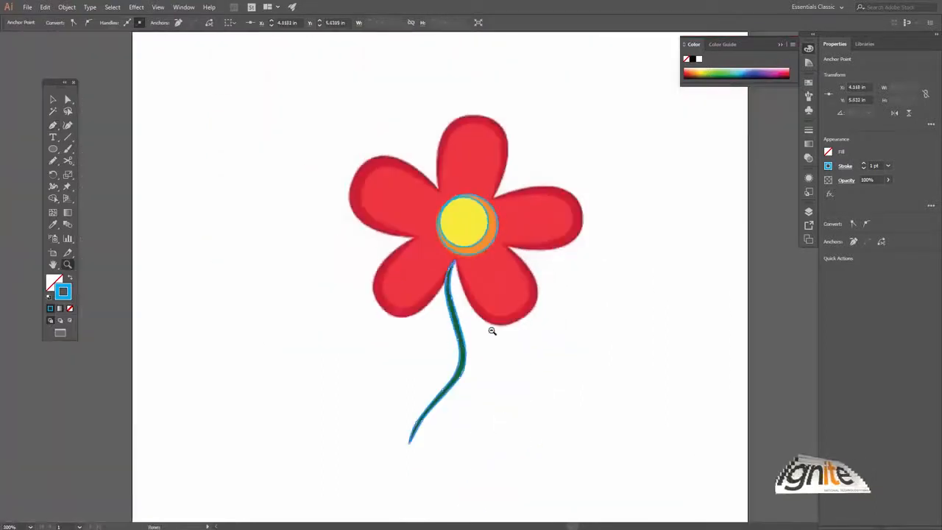
left_click(462, 222)
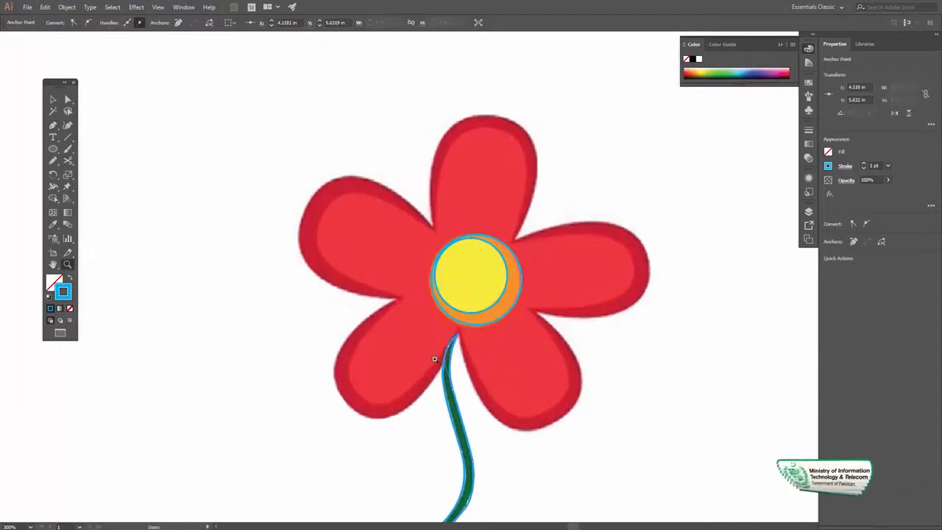
left_click(434, 359)
left_click(464, 254)
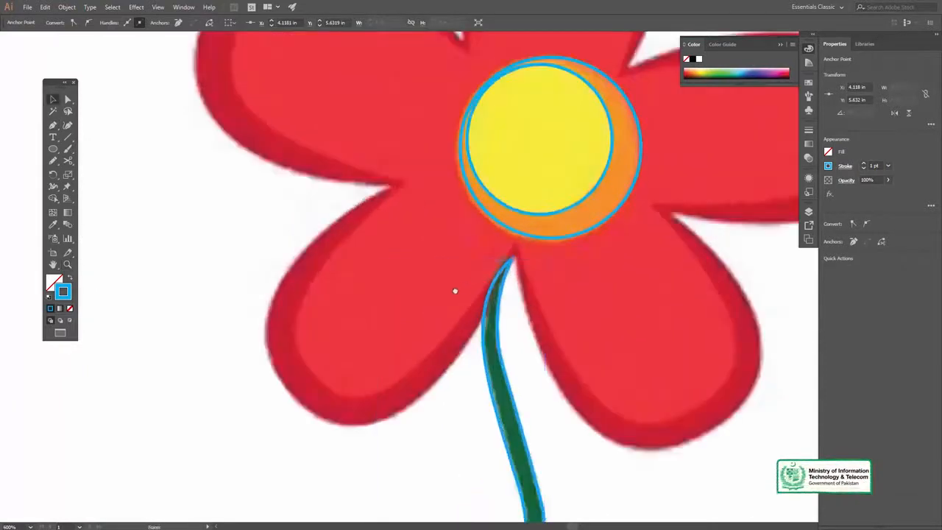
scroll(434, 294, "up", 5)
key("p")
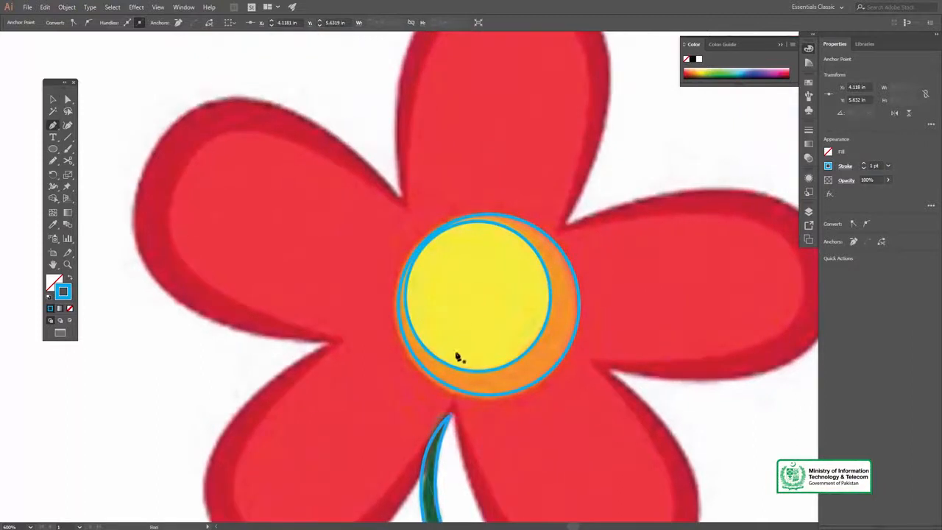
scroll(420, 248, "up", 4)
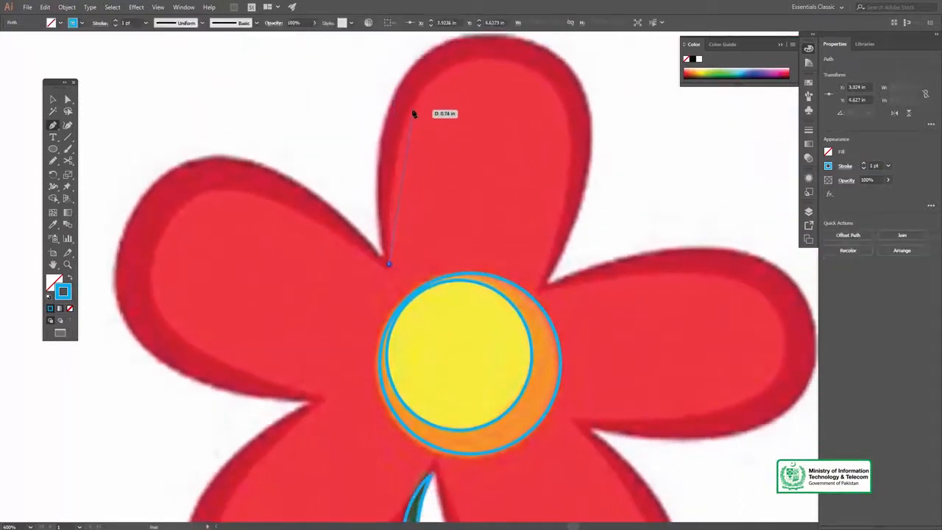
mouse_move(410, 108)
left_mouse_down()
mouse_move(436, 85)
mouse_move(420, 91)
mouse_move(427, 110)
mouse_move(420, 101)
mouse_move(411, 108)
left_mouse_up()
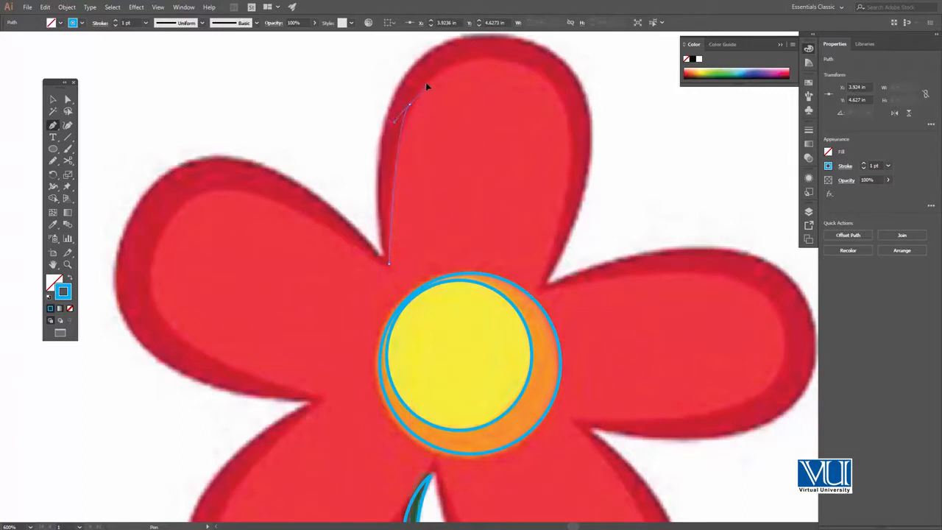
left_click_drag(434, 72, 416, 91)
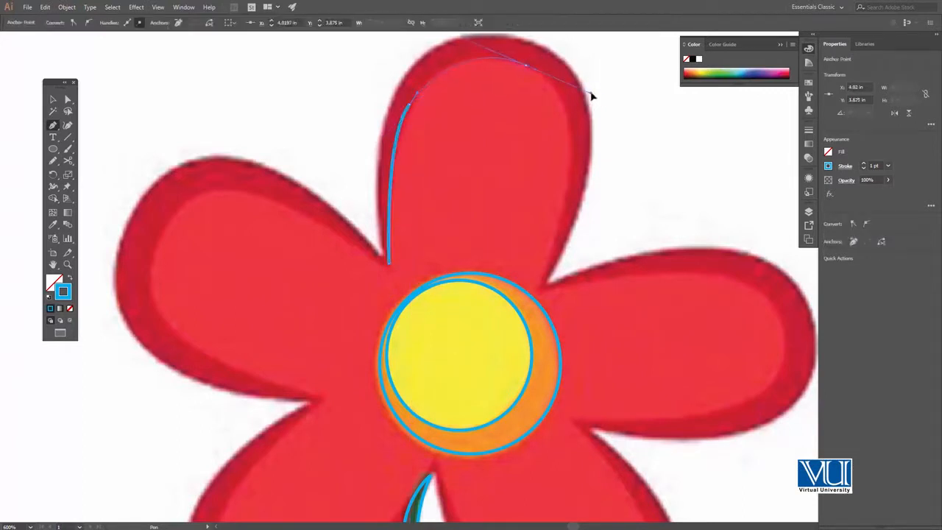
left_click_drag(543, 73, 543, 72)
Continue the path down the top petal's right side to the notch where it meets the right petal.
key("space")
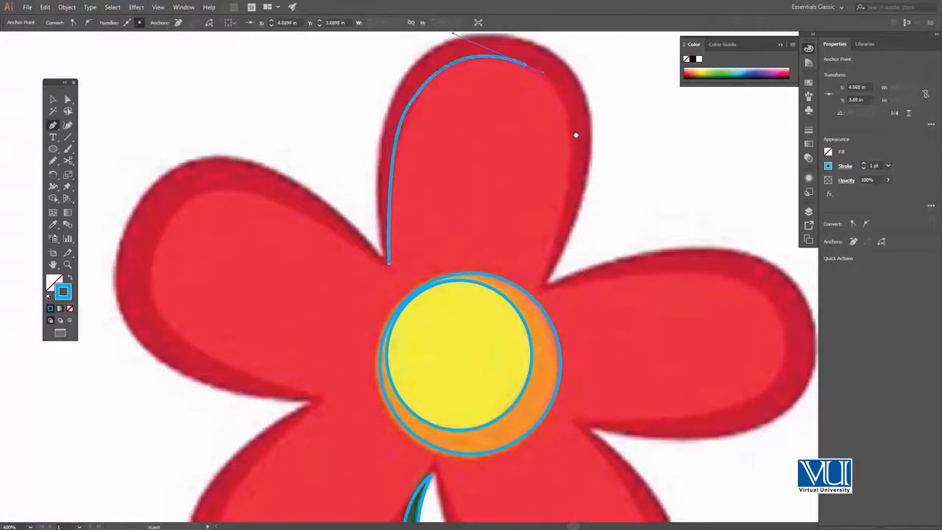
left_click_drag(576, 135, 550, 98)
left_click_drag(542, 142, 528, 214)
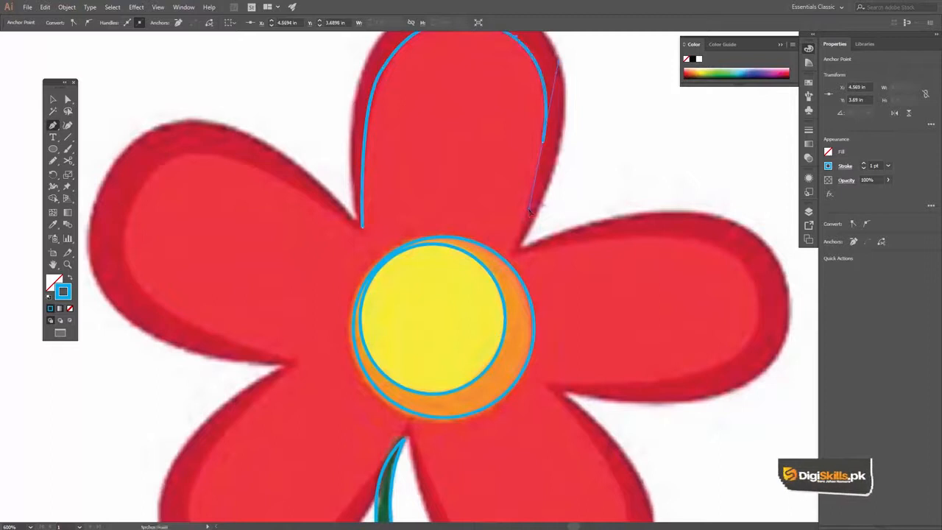
left_click(513, 254)
Trace the right petal's light red area with curved anchors from the upper notch around to the notch below it.
left_click_drag(548, 250, 464, 167)
mouse_move(527, 163)
left_mouse_down()
mouse_move(606, 194)
mouse_move(564, 177)
left_mouse_up()
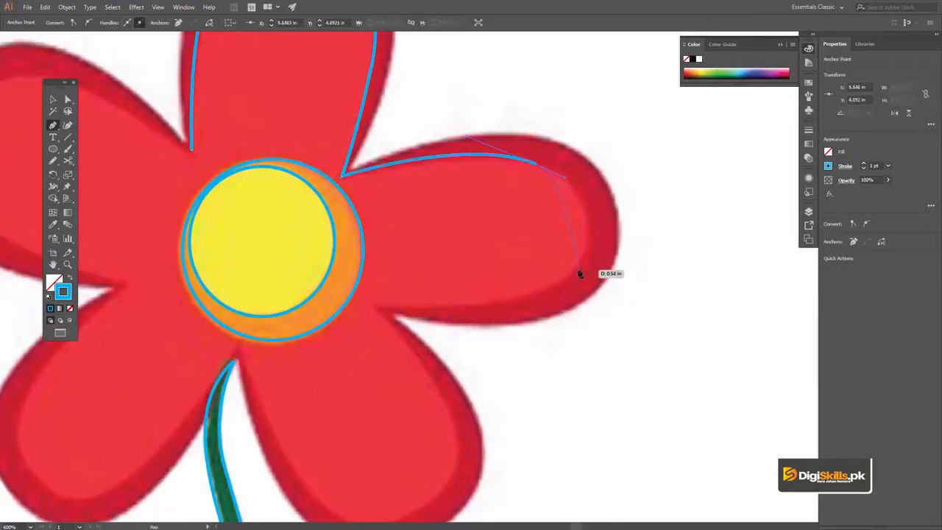
left_click_drag(576, 269, 544, 343)
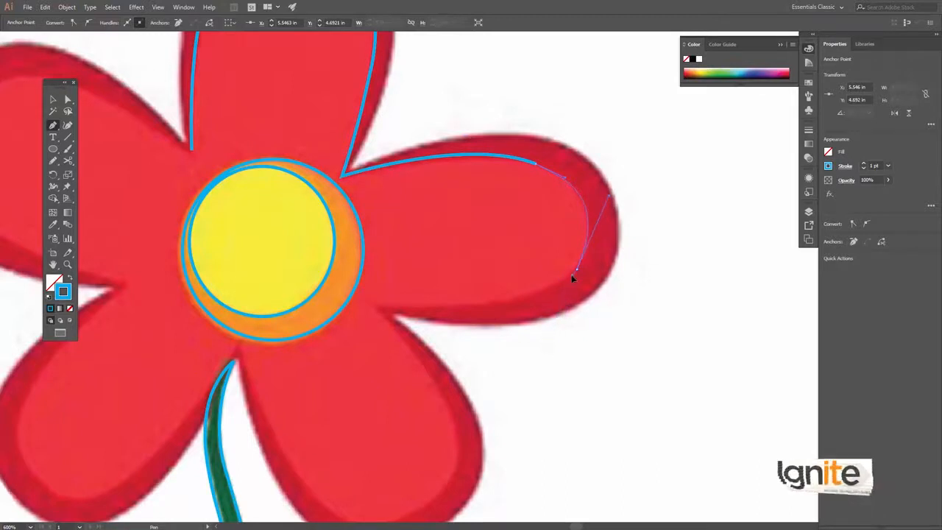
left_click_drag(445, 295, 591, 214)
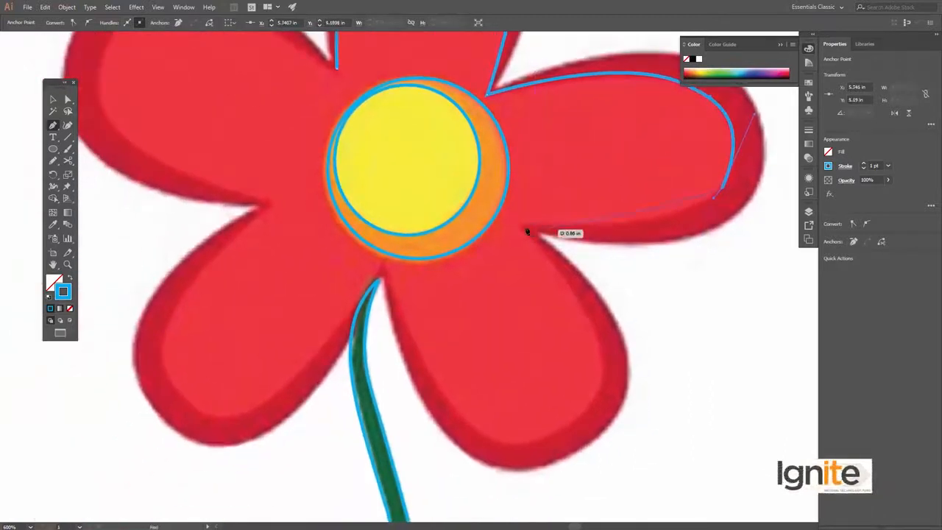
left_click_drag(439, 205, 402, 206)
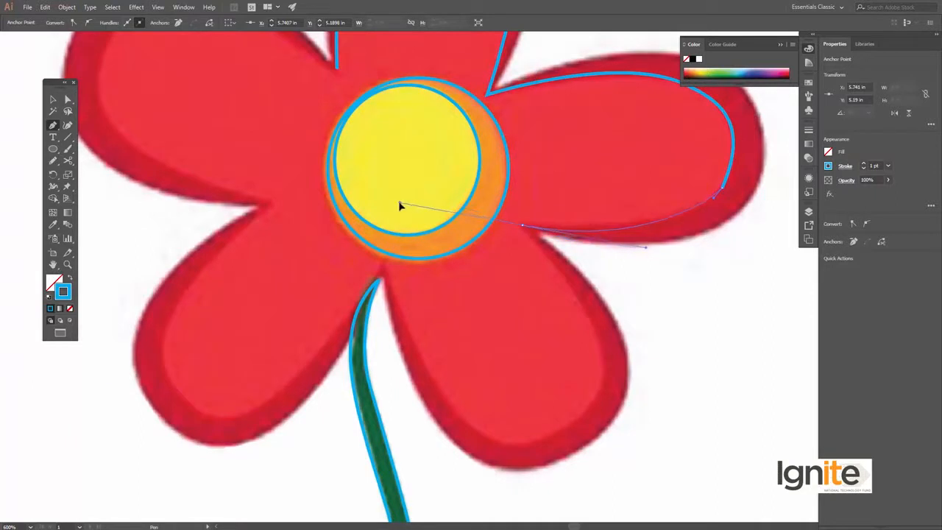
Trace the lower right petal's light red area around to its base beside the top of the stem.
mouse_move(551, 280)
left_mouse_down()
mouse_move(542, 311)
mouse_move(507, 296)
mouse_move(534, 372)
mouse_move(530, 355)
left_mouse_up()
left_click_drag(427, 406, 329, 416)
key("space")
left_click_drag(368, 295, 426, 349)
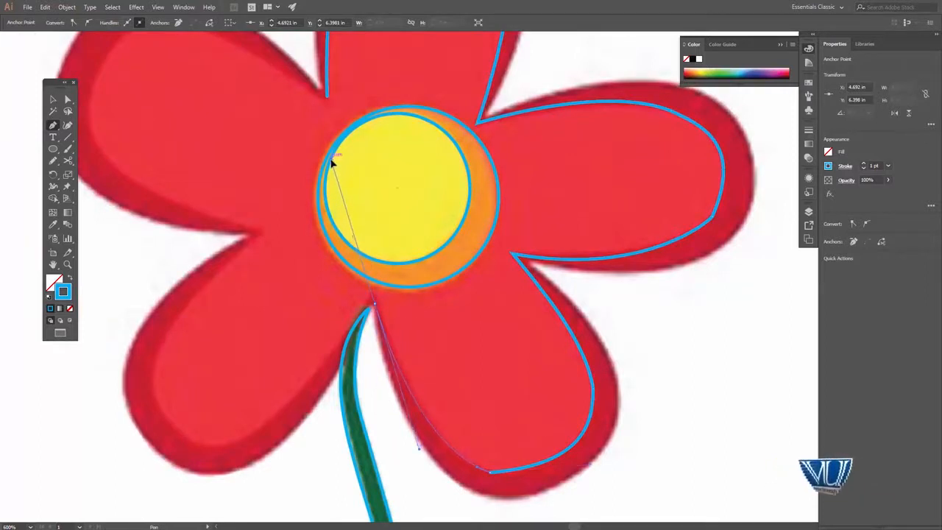
left_click(374, 299)
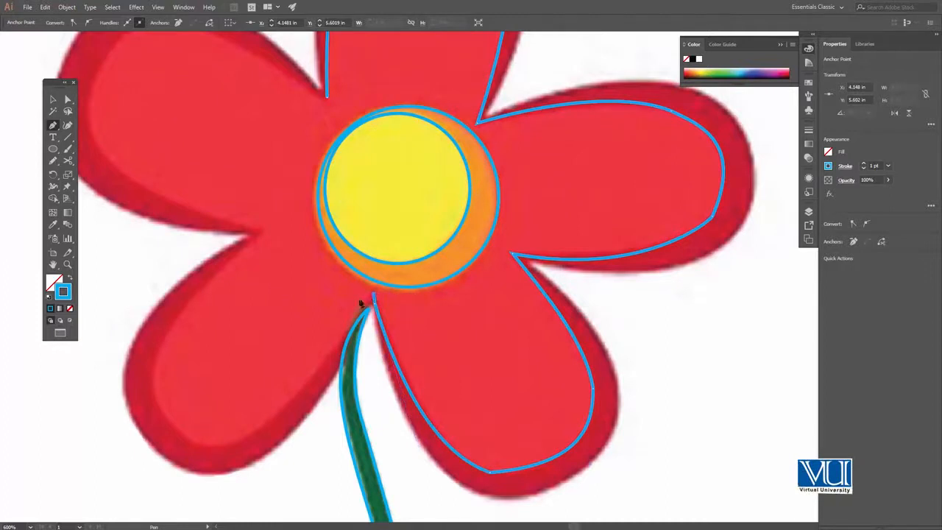
Trace the lower left petal's light red area from the stem around to the notch below the left petal.
left_click(288, 404)
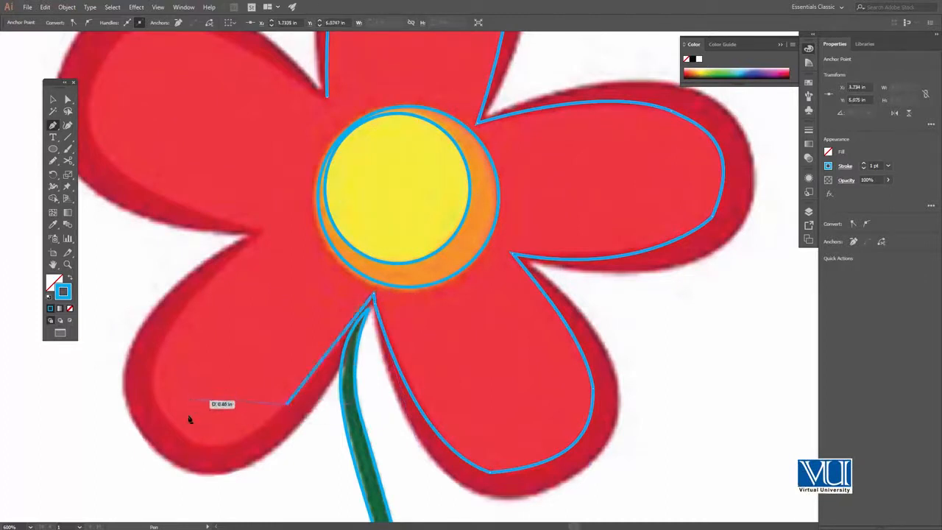
left_click_drag(124, 344, 154, 402)
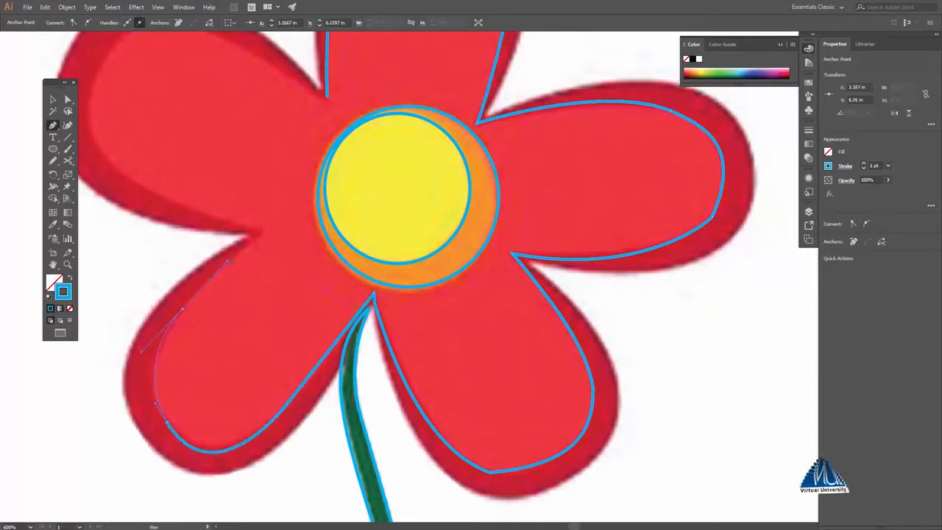
left_click(258, 233)
Trace the left petal's light red area along its lower edge and around its rounded end to the upper edge.
left_click_drag(259, 233, 441, 447)
left_click_drag(266, 335, 250, 263)
left_click_drag(264, 302, 262, 299)
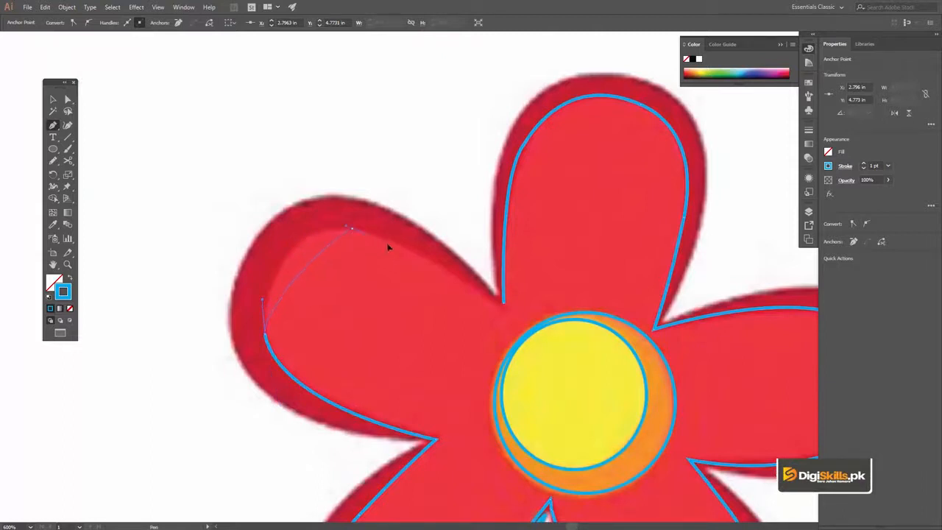
mouse_move(427, 244)
left_mouse_down()
mouse_move(385, 232)
mouse_move(385, 241)
left_mouse_up()
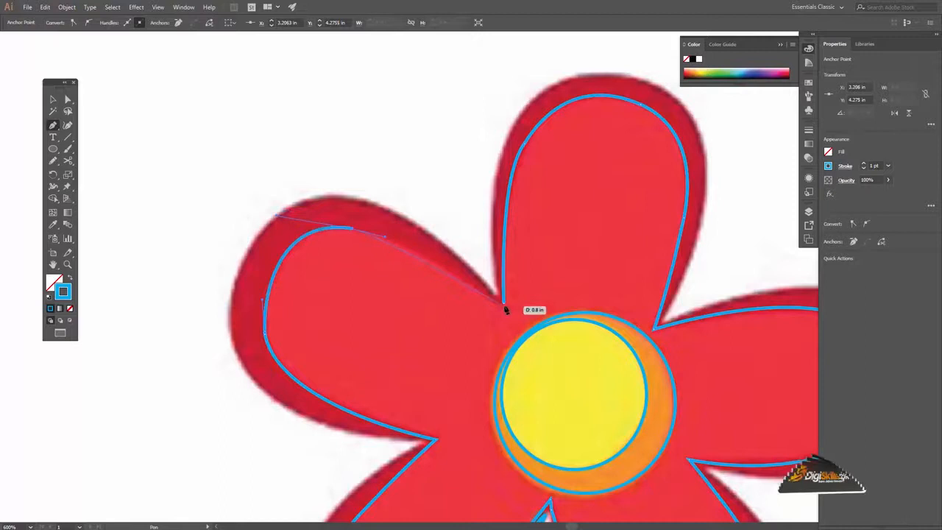
Try to close the flower path at its starting anchor directly from the left petal's upper edge, and undo it.
left_click(504, 301)
key("z")
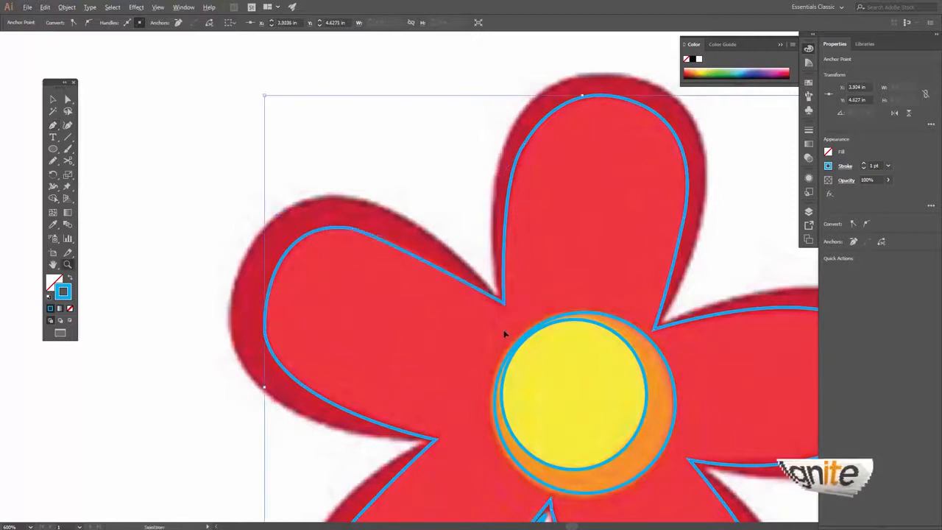
key("ctrl+z")
Trace the left petal's upper edge with a curved segment and close the light red area's path at its starting anchor.
key("p")
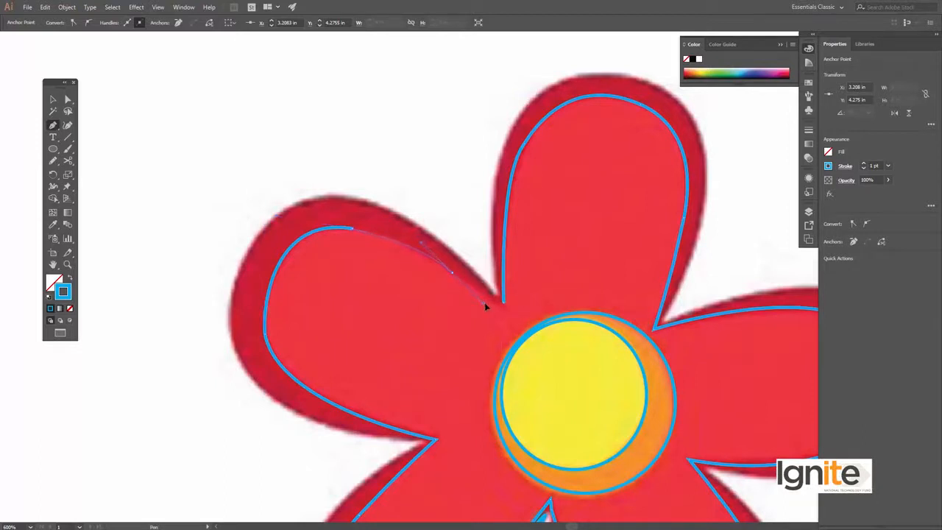
left_click_drag(496, 302, 498, 305)
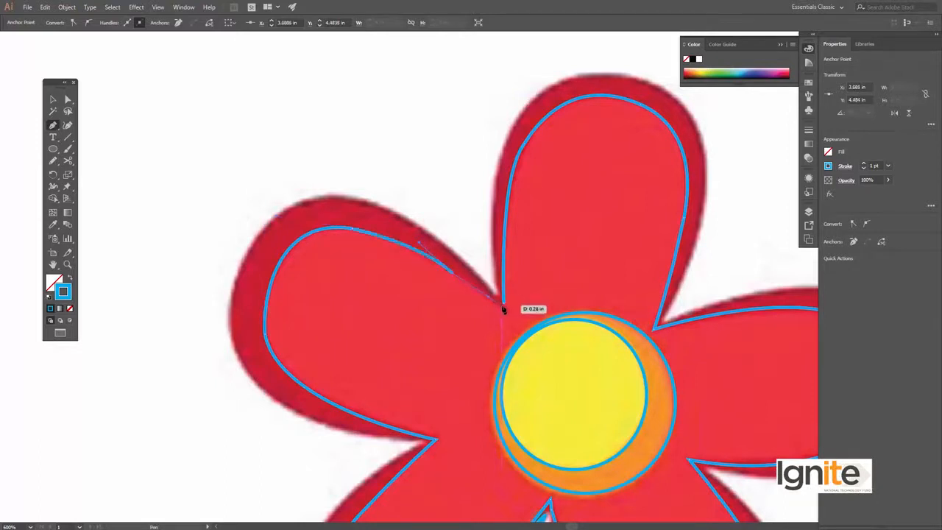
left_click(503, 308)
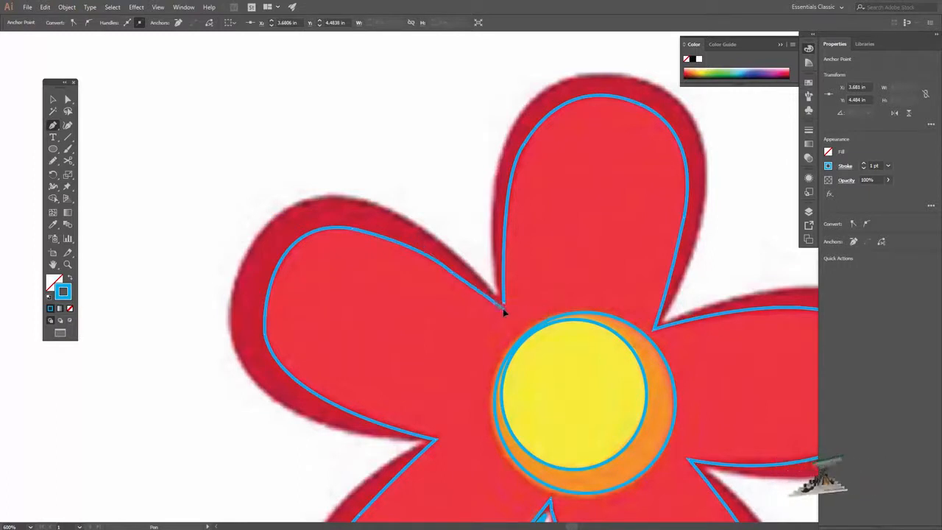
left_click(504, 305)
Start a new Pen path at the notch between the left and top petals and trace the top petal's dark red outer edge to its right-hand notch.
key("z")
left_click(488, 304, "alt")
left_click(481, 285, "alt")
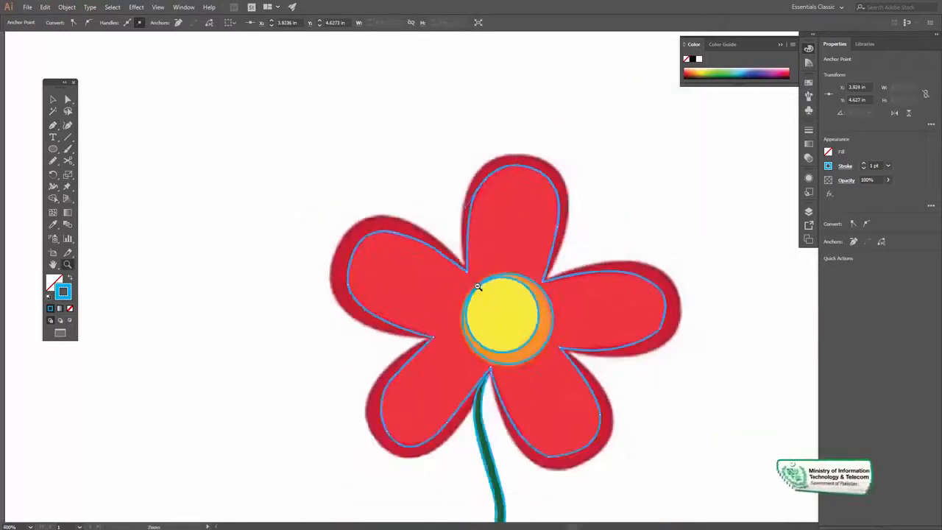
left_click(482, 292, "alt")
left_click(502, 244)
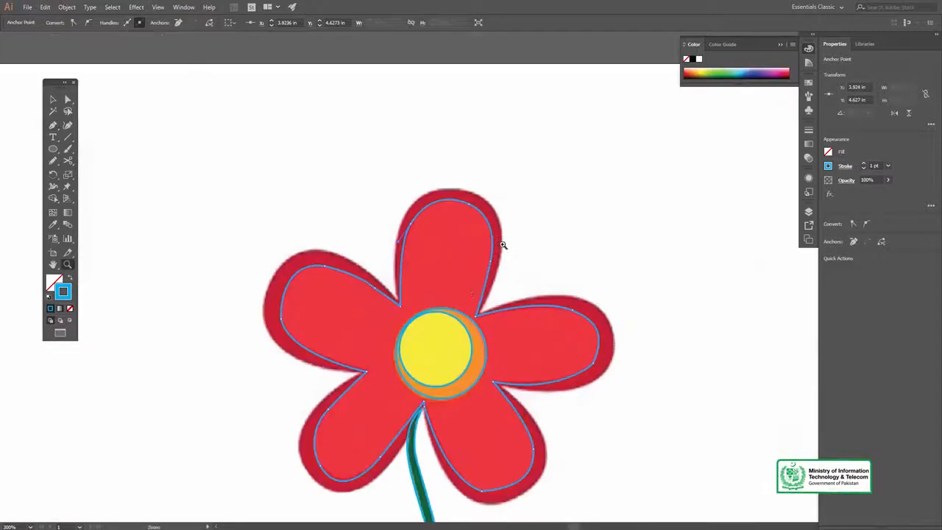
left_click(461, 293)
key("v")
left_click_drag(397, 281, 421, 285)
key("p")
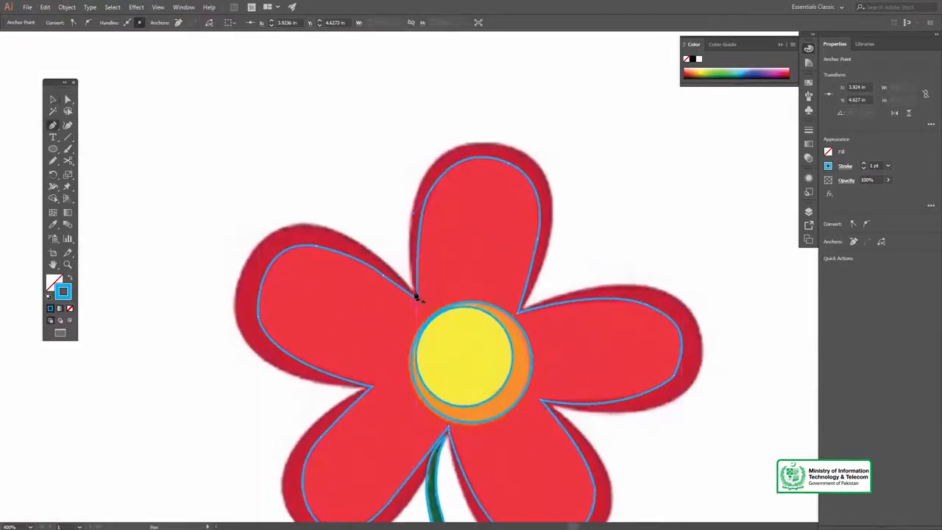
left_click(416, 295)
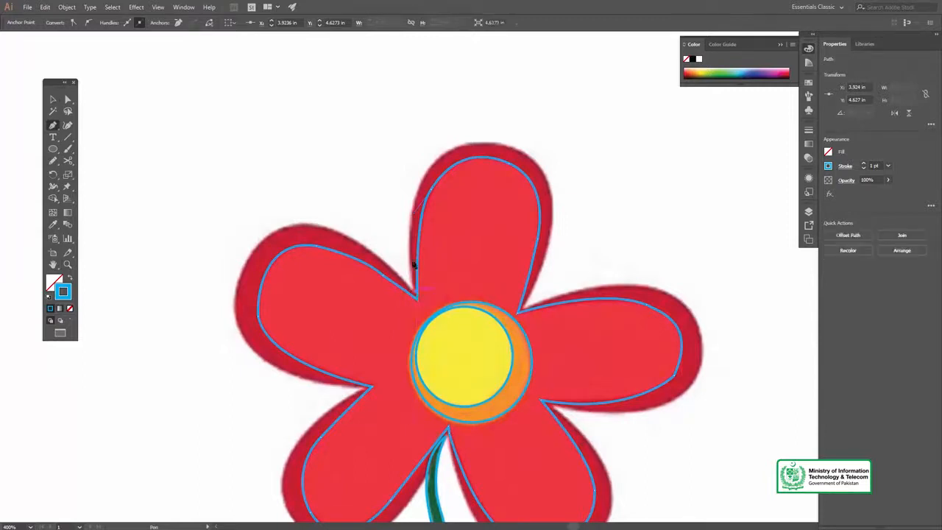
left_click_drag(421, 179, 439, 156)
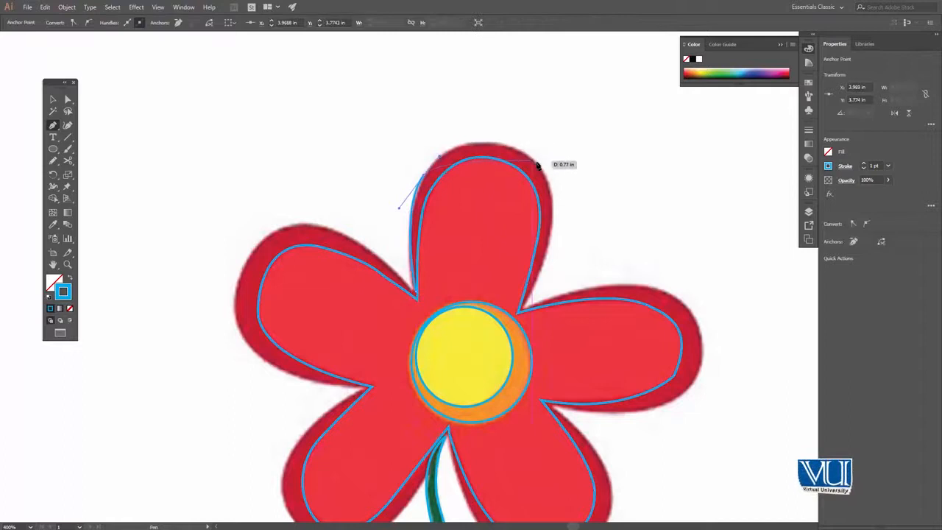
left_click_drag(539, 168, 597, 209)
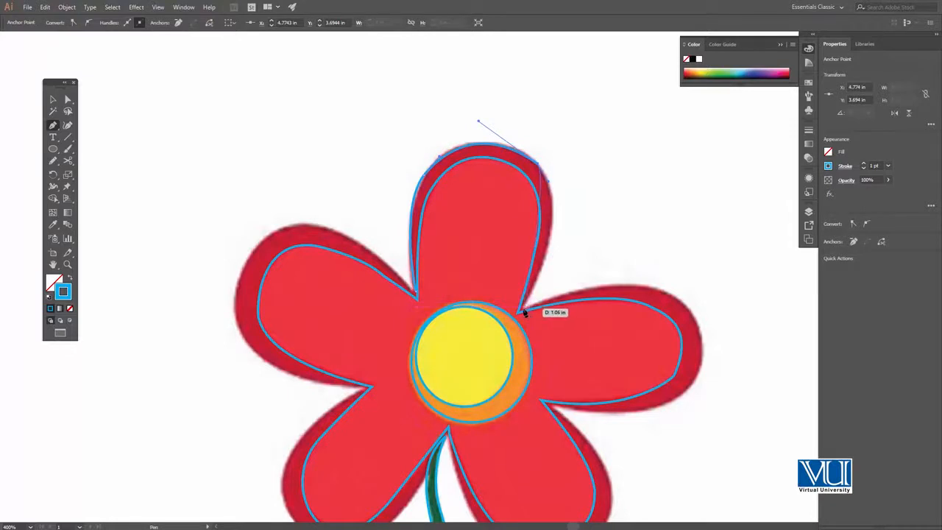
left_click_drag(504, 342, 551, 297)
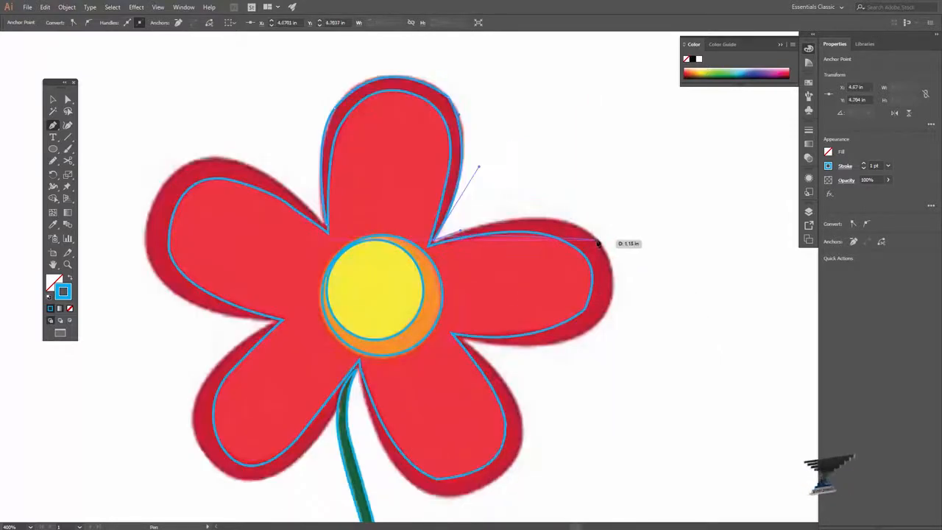
Continue the outer path around the right petal's dark red edge to the notch above the lower right petal.
left_click_drag(596, 240, 640, 286)
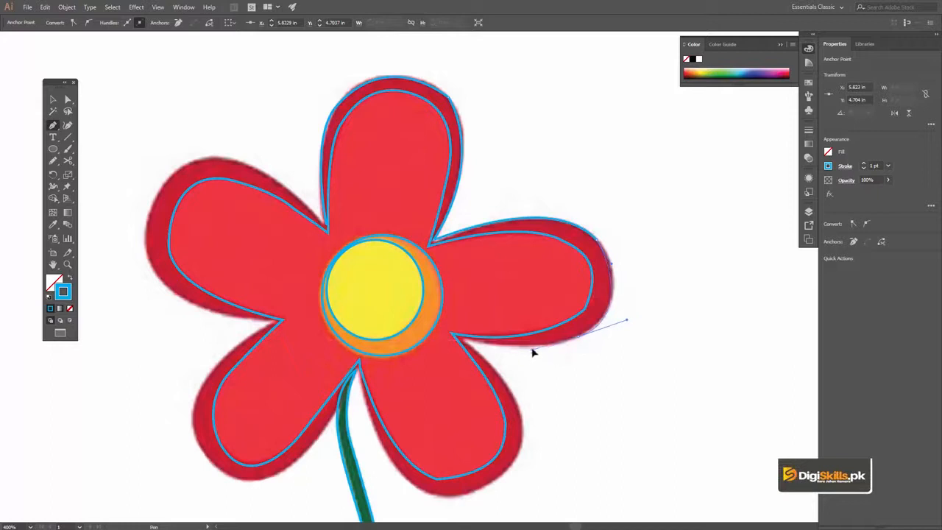
left_click_drag(536, 346, 535, 346)
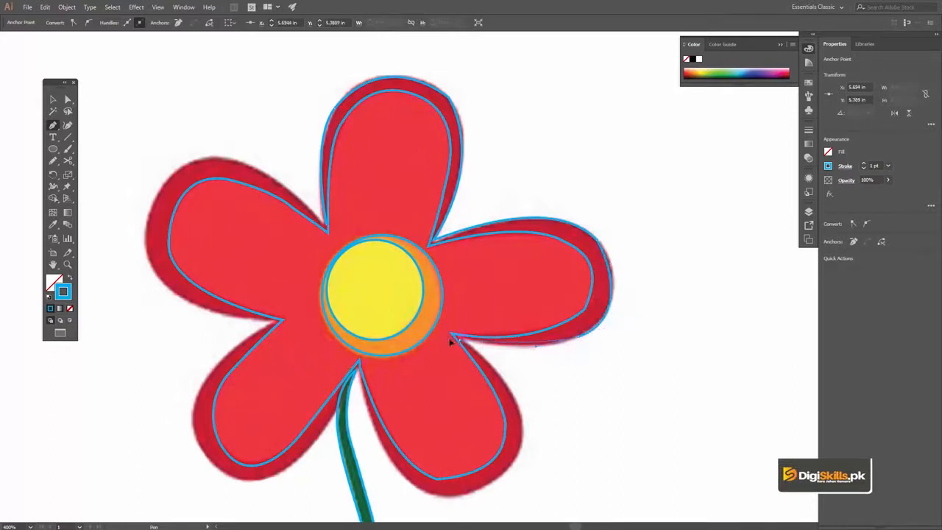
left_click_drag(484, 368, 547, 220)
key("space")
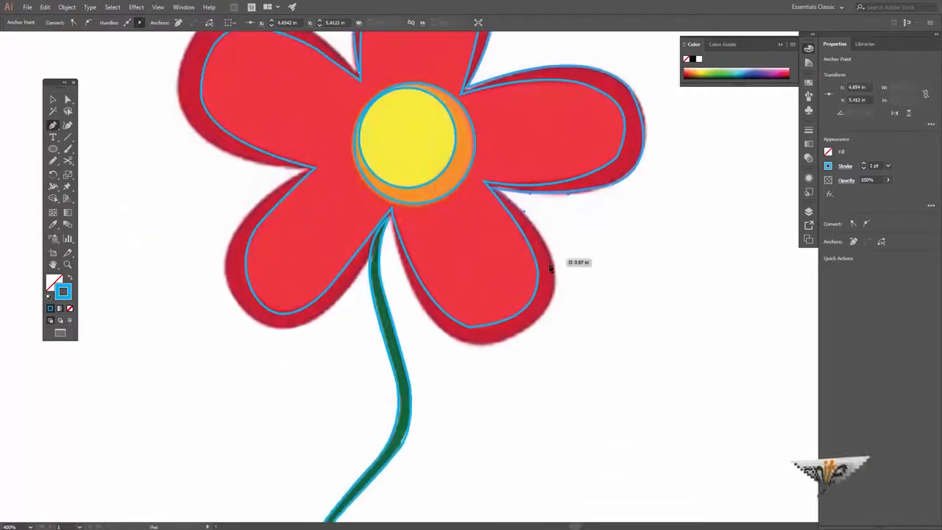
Trace the lower right petal's dark red outer edge around to its base at the top of the stem.
left_click_drag(546, 310, 526, 337)
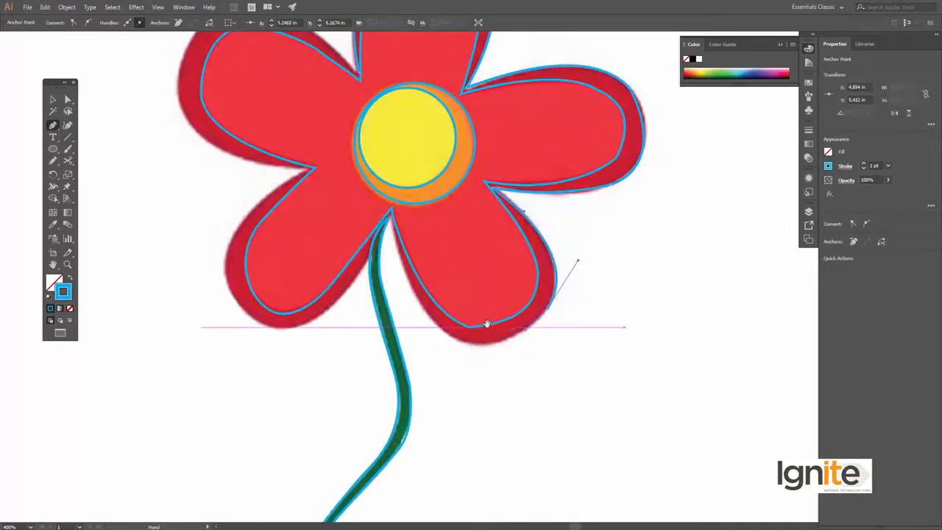
left_click_drag(486, 323, 513, 334)
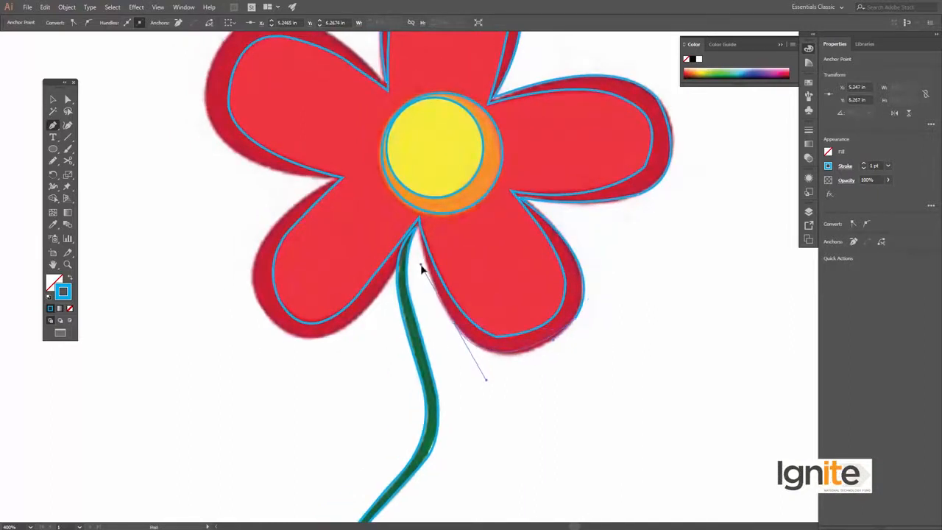
mouse_move(417, 225)
left_mouse_down()
mouse_move(393, 269)
mouse_move(417, 230)
left_mouse_up()
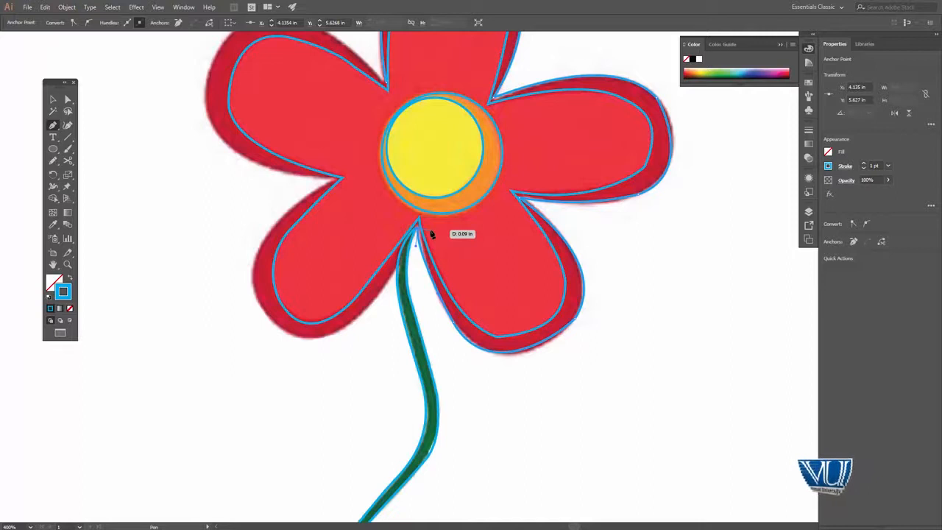
Trace the lower left petal's dark red outer edge from the stem around to the notch below the left petal.
left_click(418, 243)
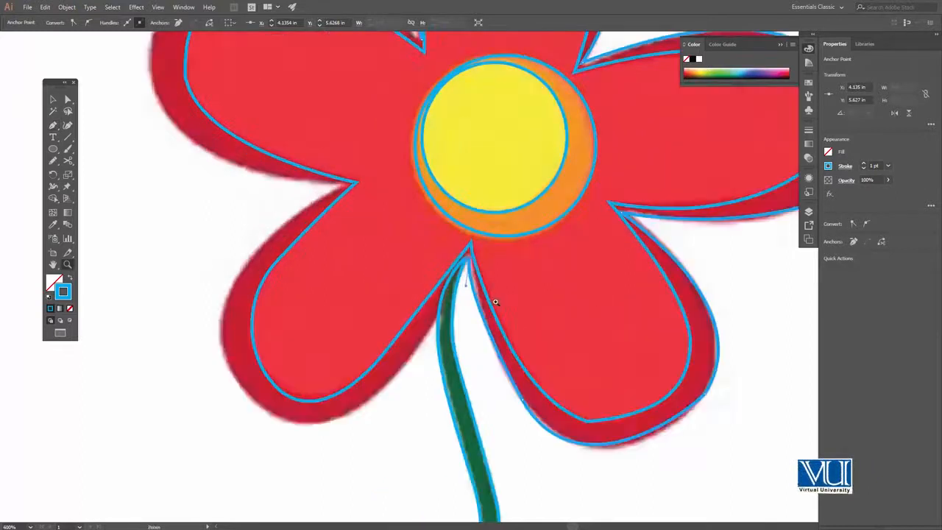
left_click(496, 303)
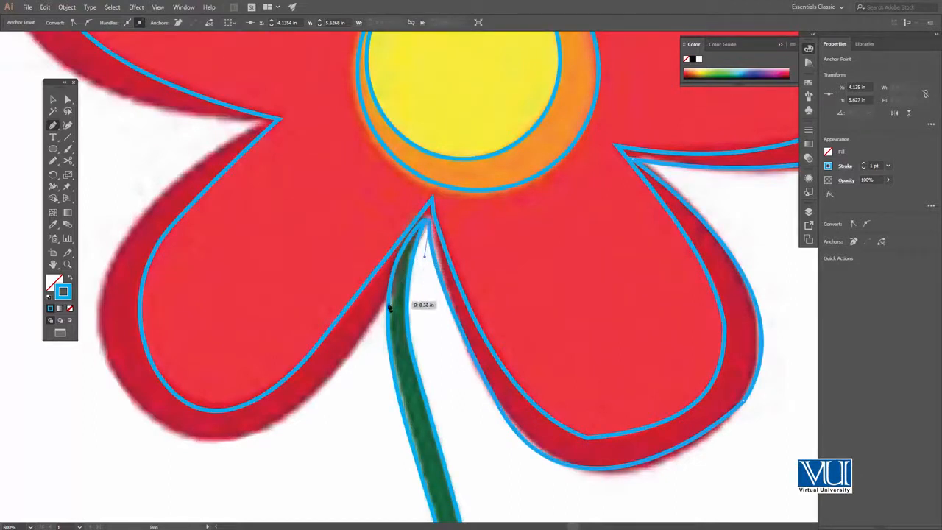
left_click_drag(367, 333, 365, 334)
left_click_drag(290, 440, 449, 342)
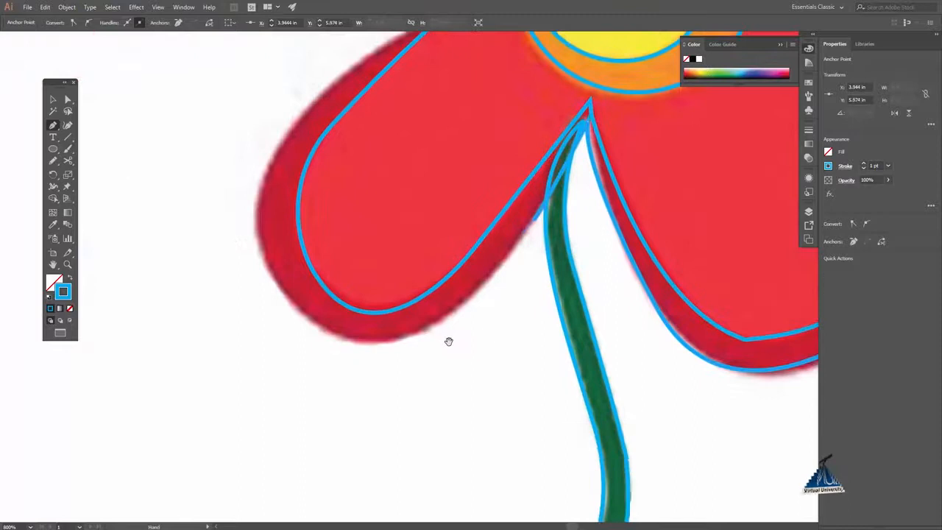
left_click_drag(387, 340, 264, 266)
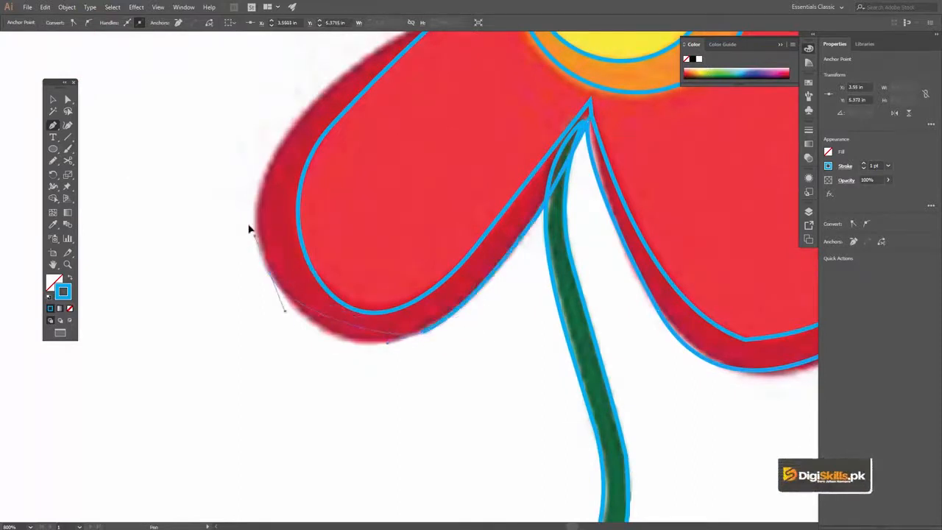
left_click_drag(257, 233, 258, 231)
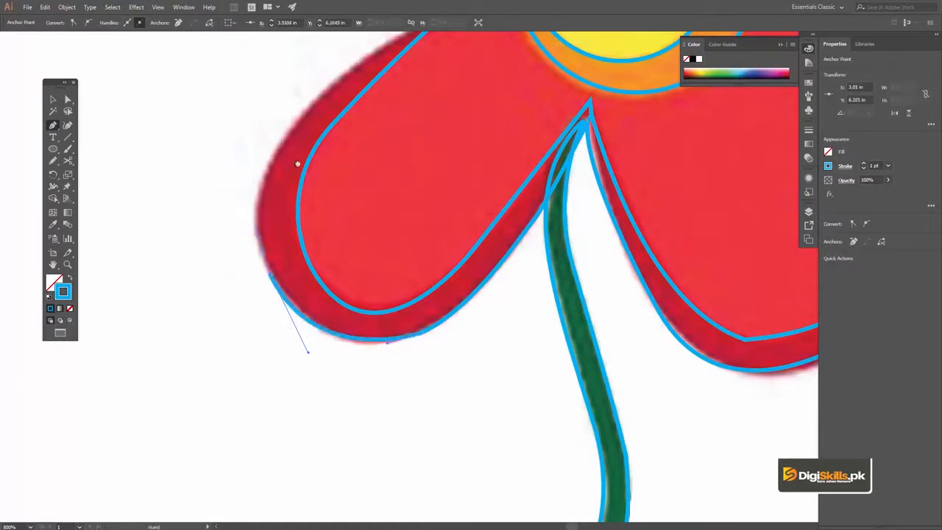
left_click_drag(308, 116, 270, 262)
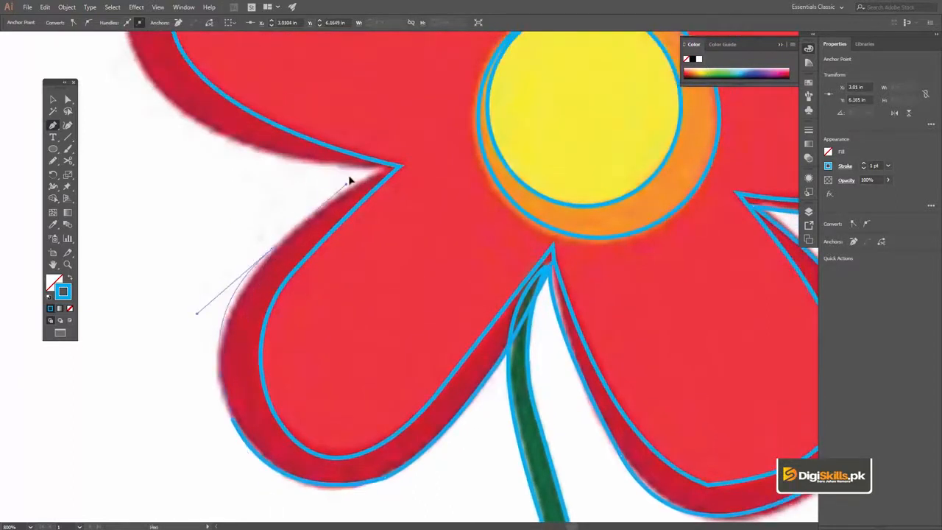
left_click_drag(368, 188, 370, 186)
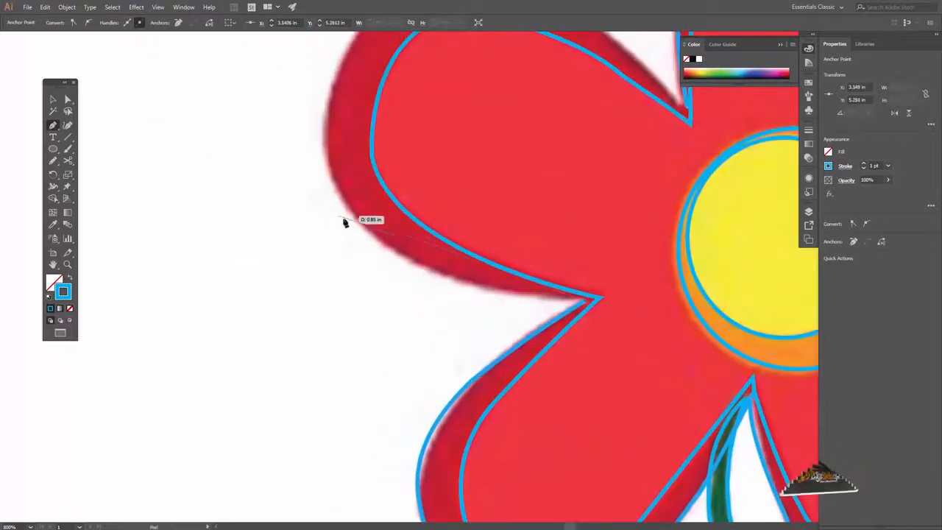
Trace the left petal's dark red outer edge and close the outer flower path at its starting anchor.
left_click_drag(341, 202, 276, 108)
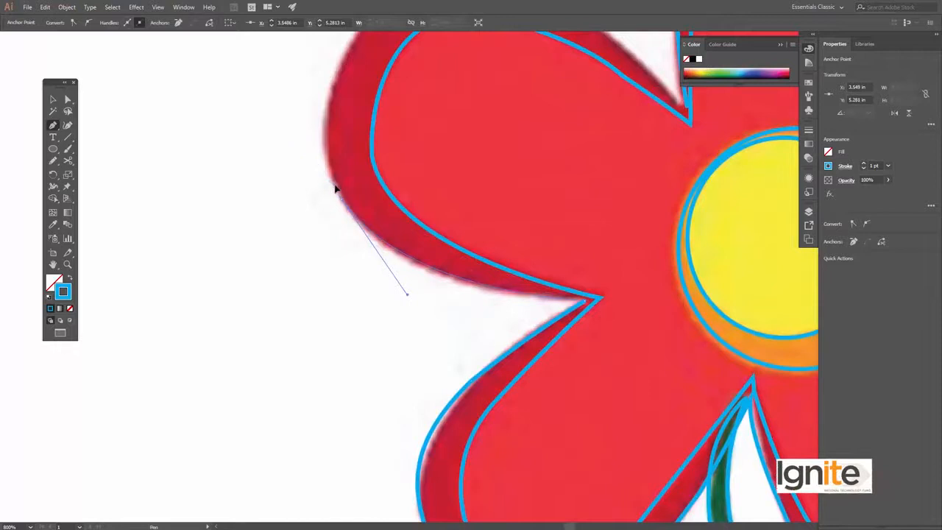
left_click_drag(351, 129, 282, 282)
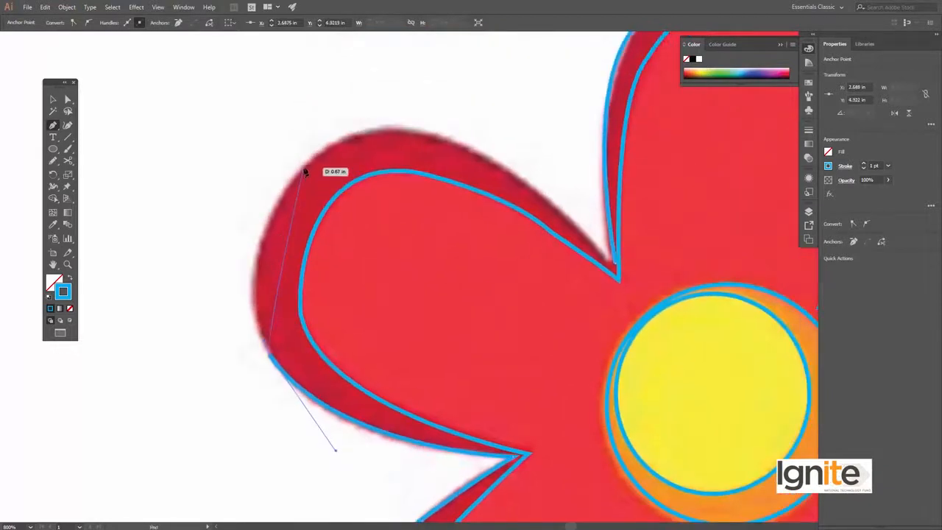
left_click_drag(389, 83, 392, 93)
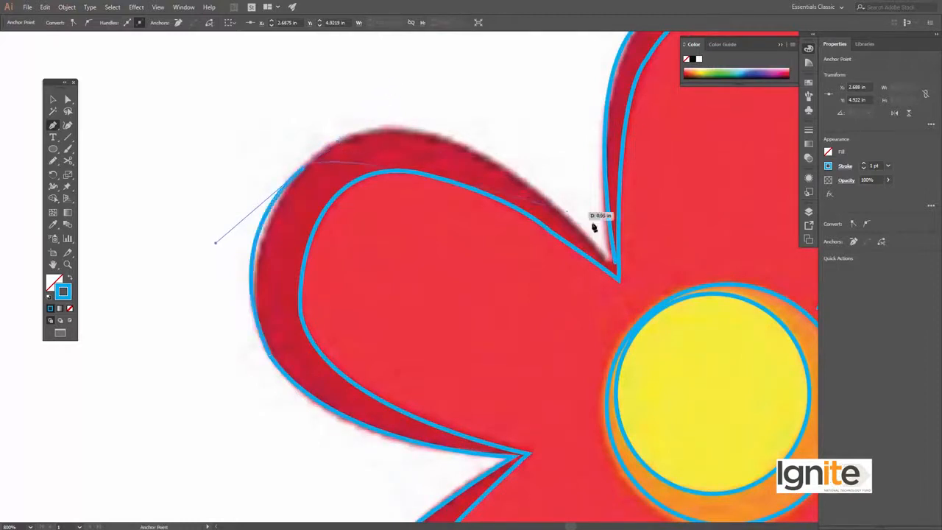
left_click_drag(563, 211, 705, 346)
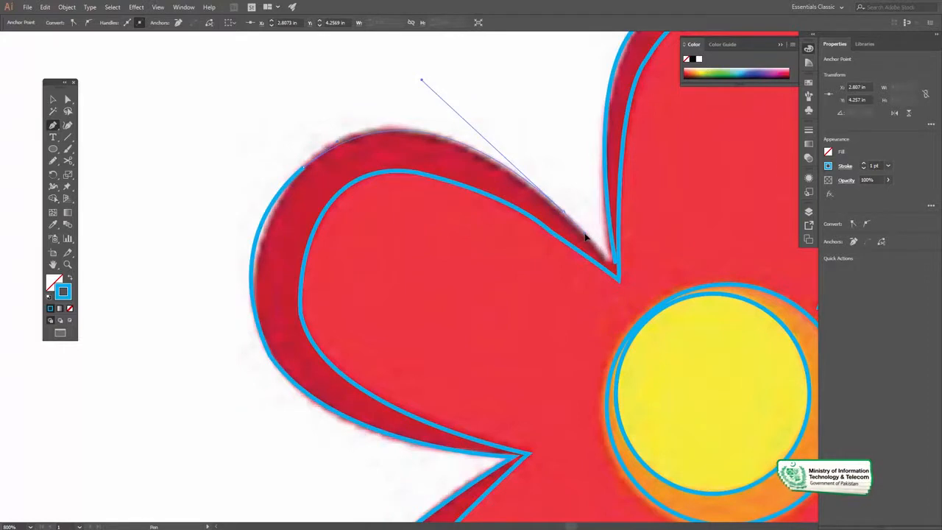
left_click(614, 275)
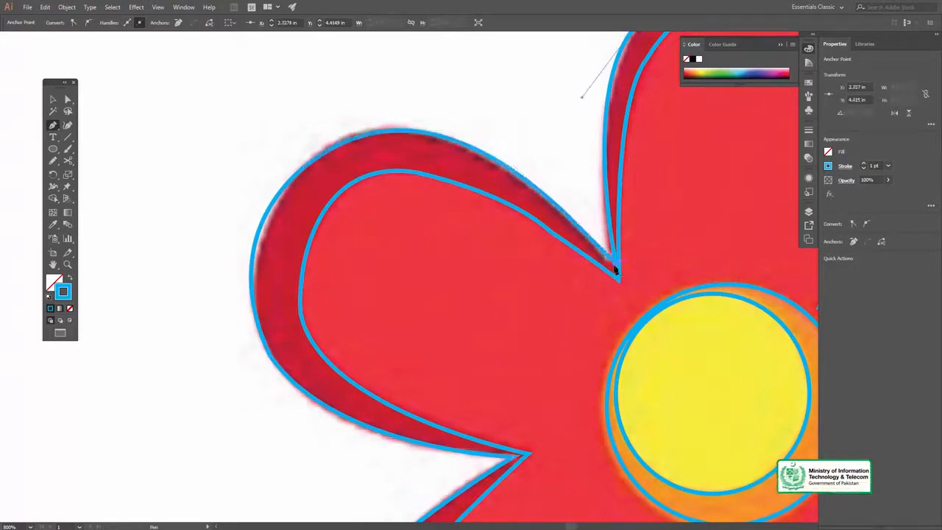
Deselect the finished outline, then select the smaller centre ellipse and fill it with the yellow sampled from the reference using the Eyedropper.
key("z")
left_click(579, 277, "alt")
left_click(576, 276, "alt")
left_click(576, 276, "alt")
left_click(386, 277, "alt")
left_click(426, 326, "alt")
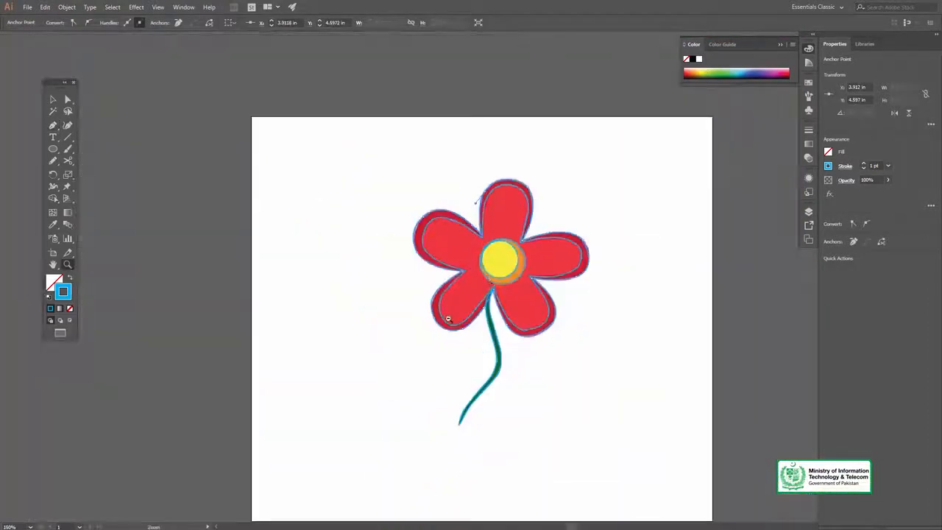
key("ctrl+plus")
left_click(568, 131)
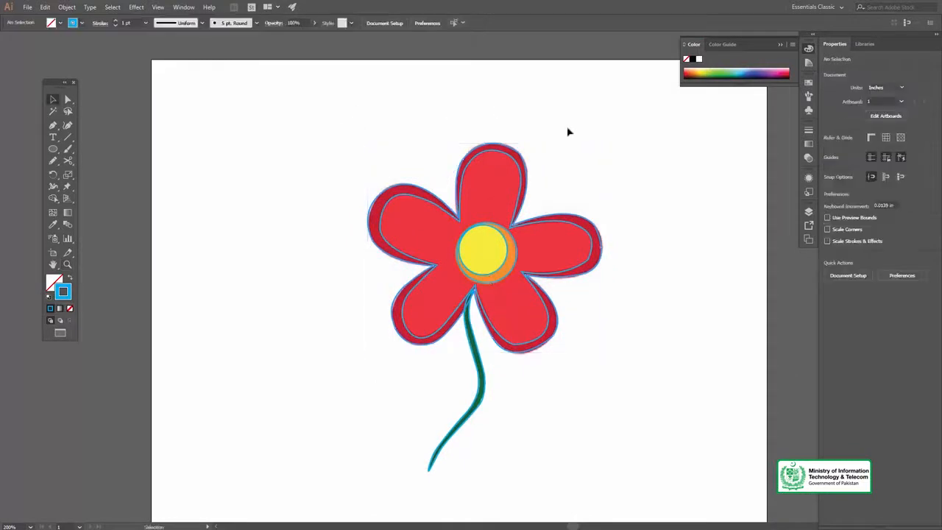
left_click(492, 267)
left_click(479, 257)
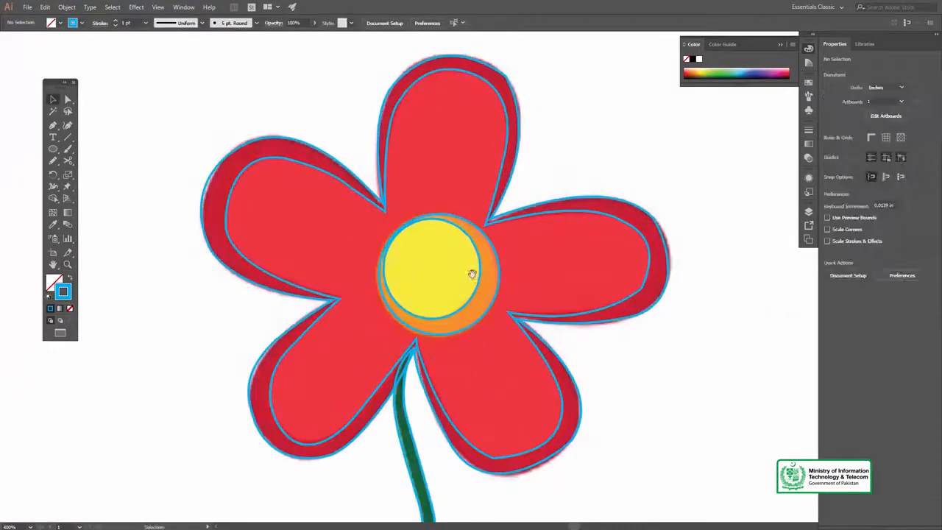
left_click_drag(473, 274, 492, 209)
left_click(502, 193)
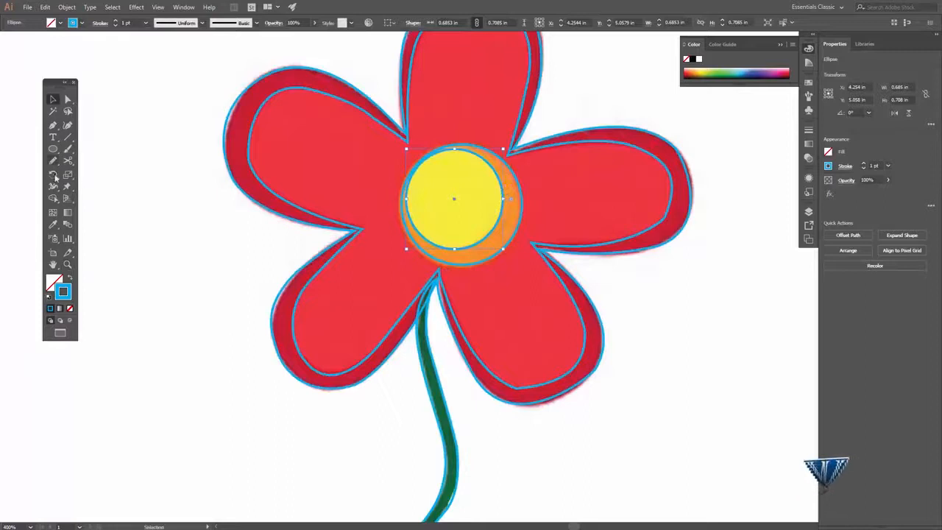
left_click(53, 225)
left_click(443, 177)
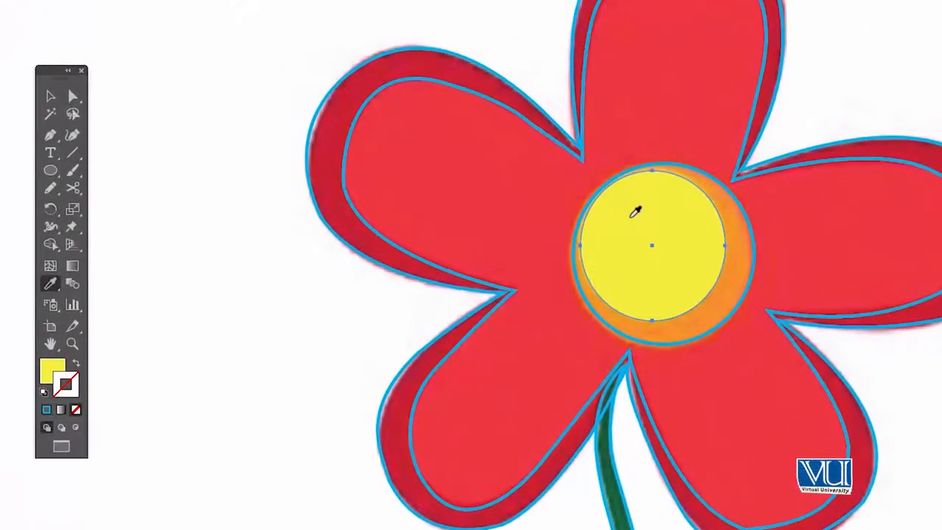
Select the larger centre ellipse and fill it with the orange sampled from the reference using the Eyedropper.
left_click(751, 229)
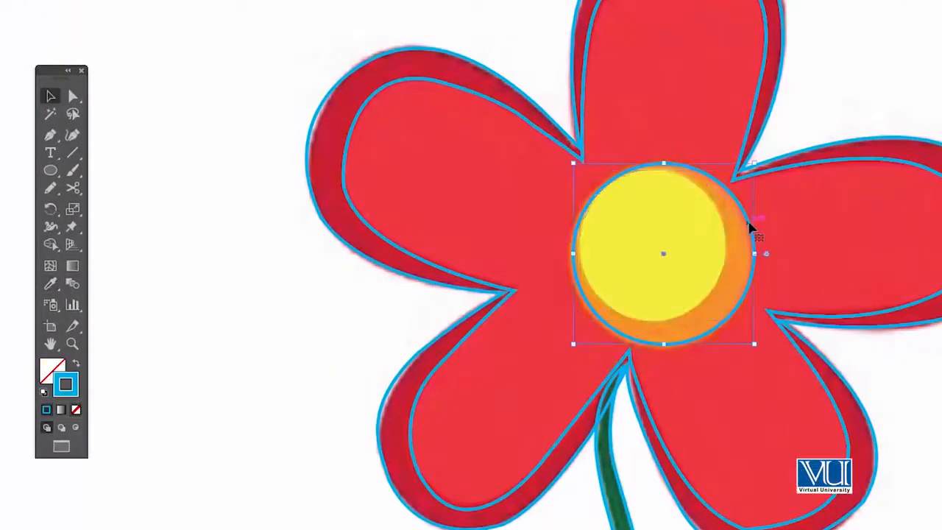
left_click(50, 284)
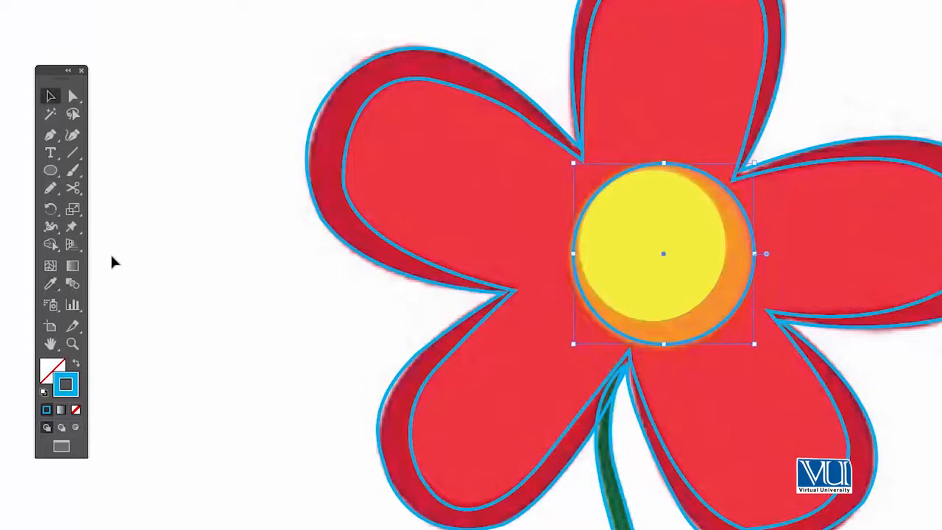
left_click(51, 284)
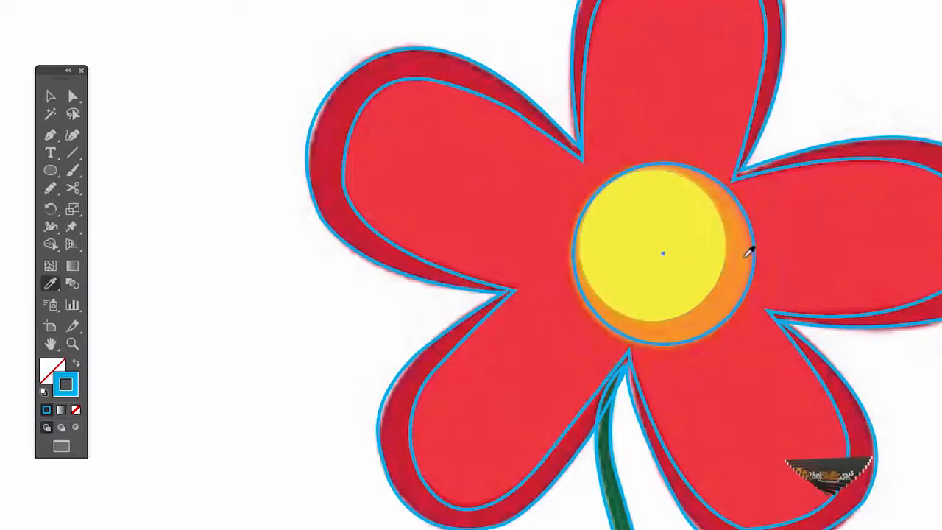
left_click(749, 248)
Move the orange ellipse aside, bring the yellow ellipse to the front, and move the orange one back behind it.
key("v")
left_click_drag(710, 217, 774, 218)
right_click(608, 223)
mouse_move(666, 453)
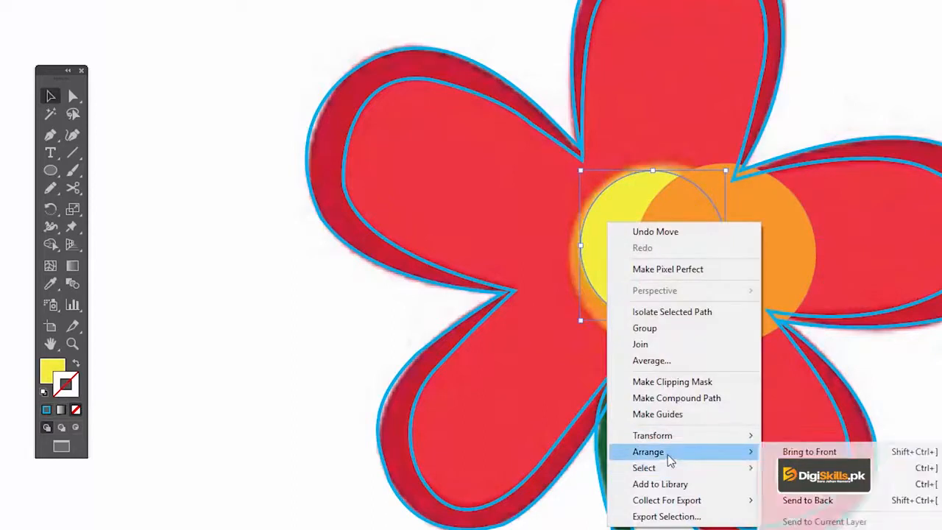
left_click(769, 450)
left_click(771, 245)
left_click_drag(768, 233, 711, 233)
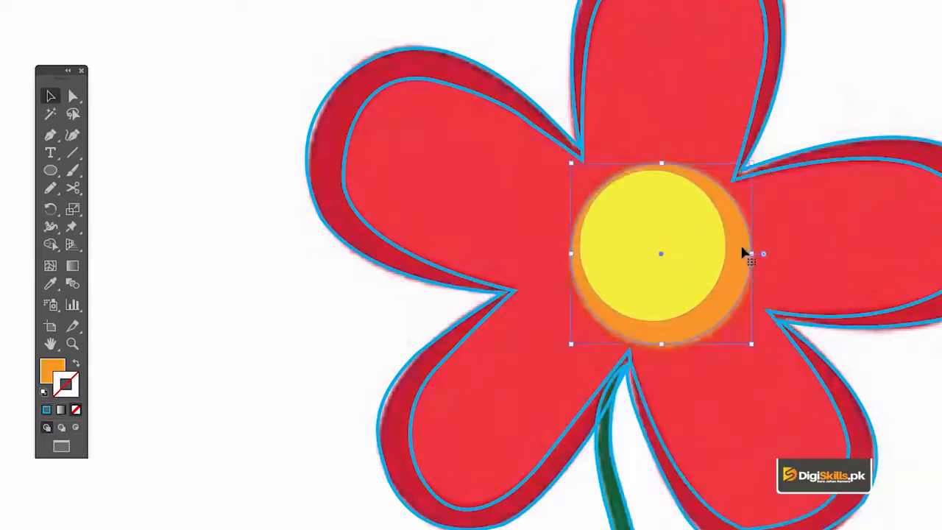
Select the inner petal path and fill it with the bright red sampled from the reference petals using the Eyedropper.
left_click_drag(744, 175, 688, 242)
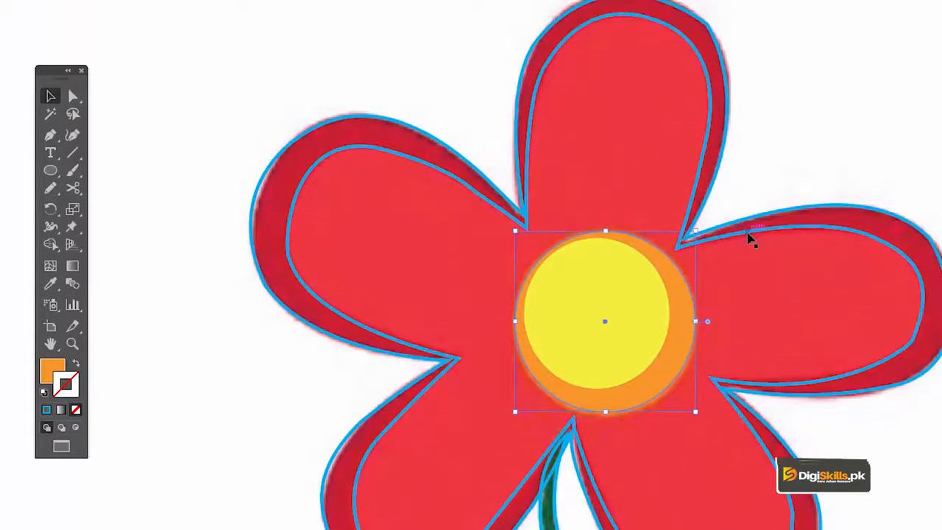
left_click(749, 240)
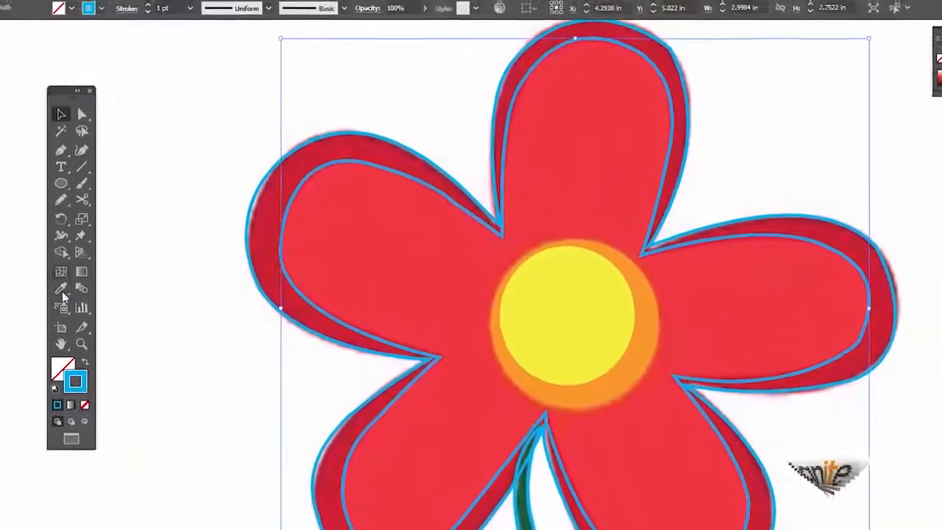
left_click(62, 291)
left_click(351, 257)
key("v")
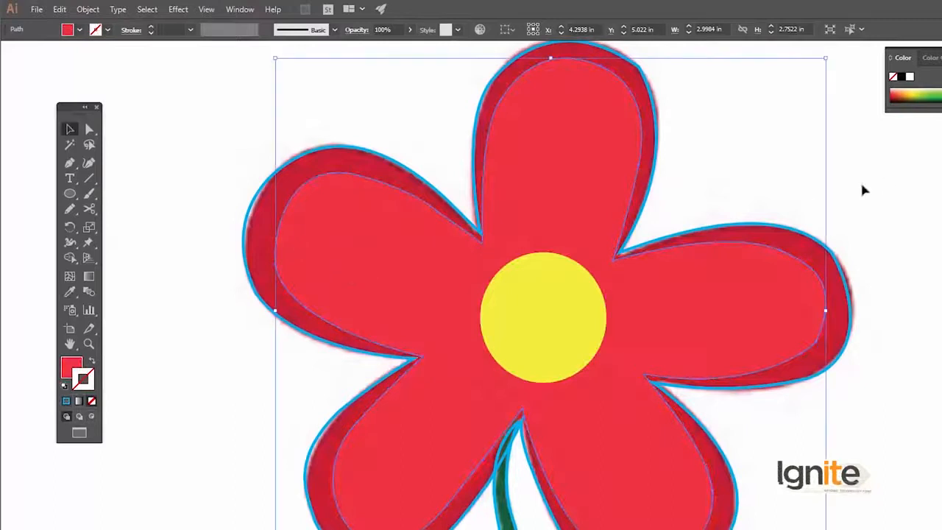
Select the outer petal outline and fill it with the dark red sampled from the reference petal edge.
left_click(916, 183)
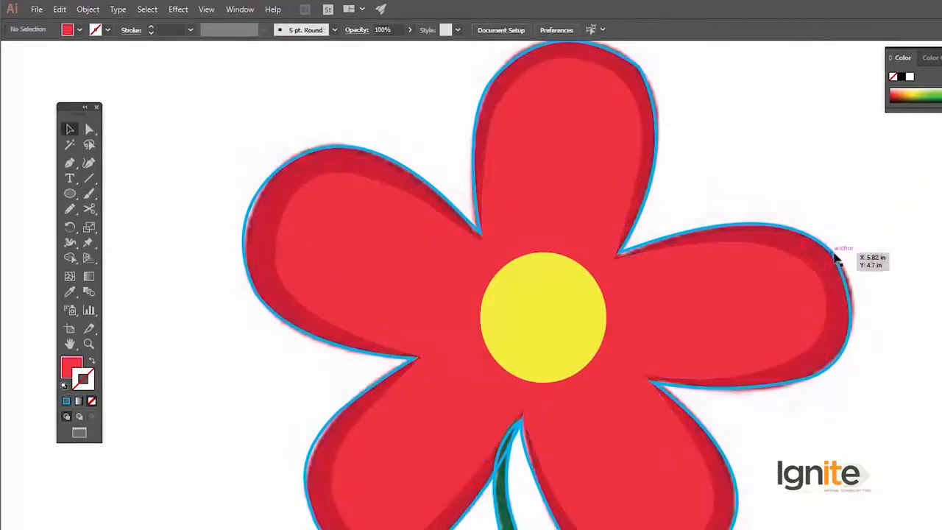
left_click(837, 257)
left_click(71, 291)
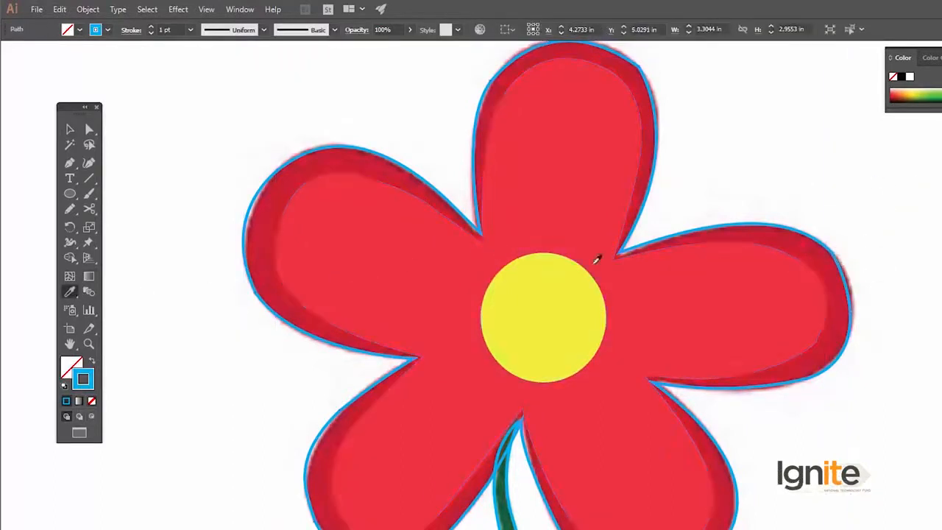
left_click(762, 229)
key("v")
Move the dark red shape aside, bring the bright red petals to the front, and move the dark red shape back into place.
left_click_drag(686, 253, 720, 256)
mouse_move(304, 223)
left_mouse_down()
mouse_move(340, 225)
mouse_move(292, 221)
left_mouse_up()
right_click(289, 216)
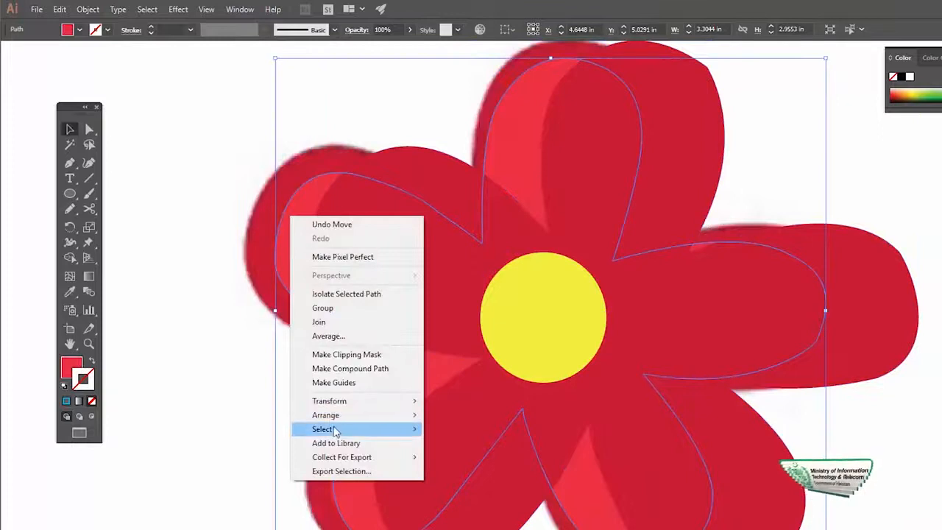
mouse_move(338, 415)
left_click(450, 421)
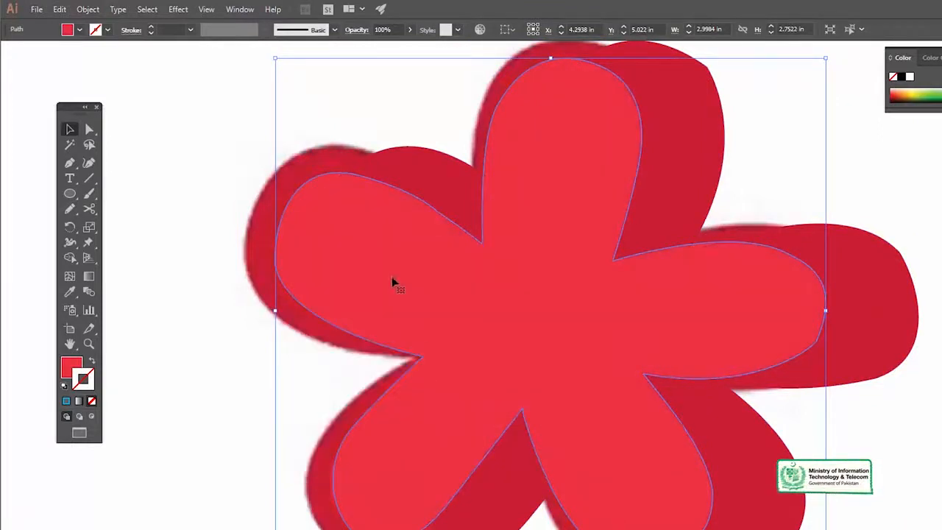
left_click_drag(456, 179, 371, 163)
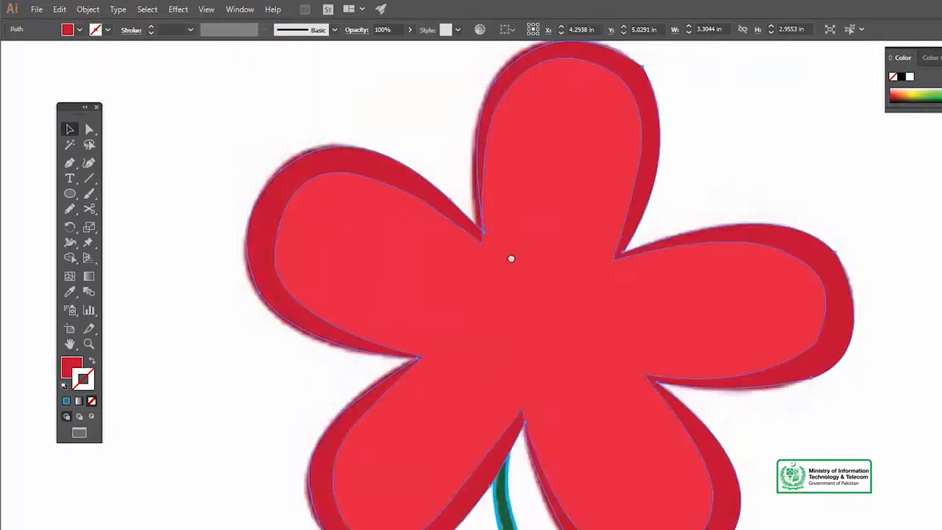
Send the dark red outer petal shape to the back of the stacking order and deselect it.
left_click_drag(511, 259, 494, 243)
key("z")
left_click(546, 286, "alt")
key("v")
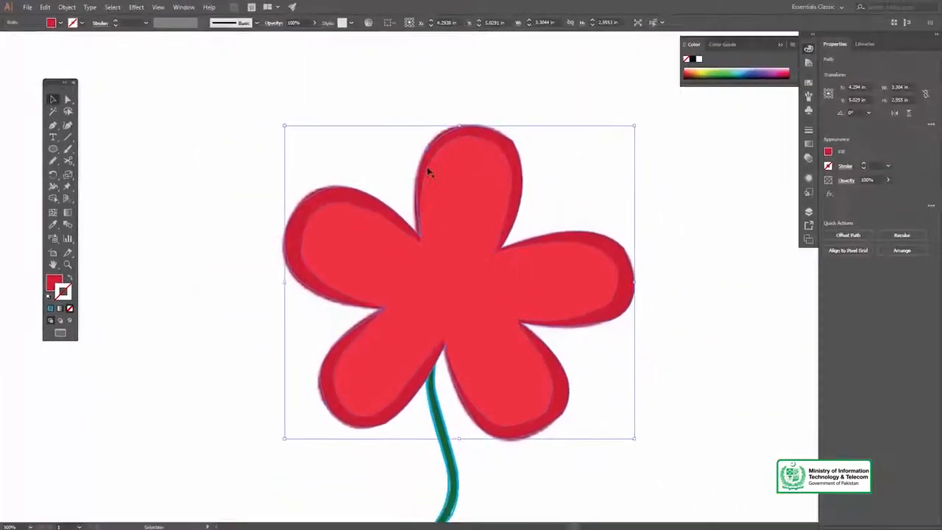
right_click(445, 187)
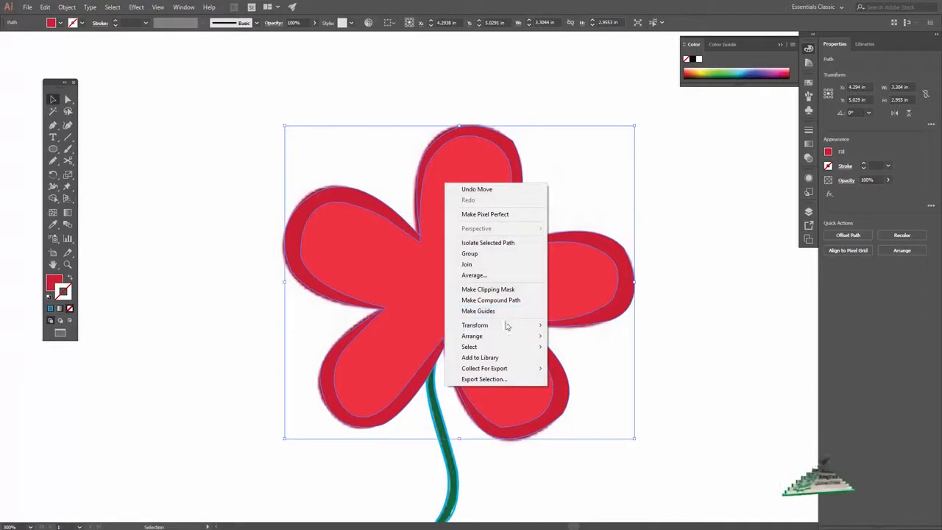
mouse_move(506, 343)
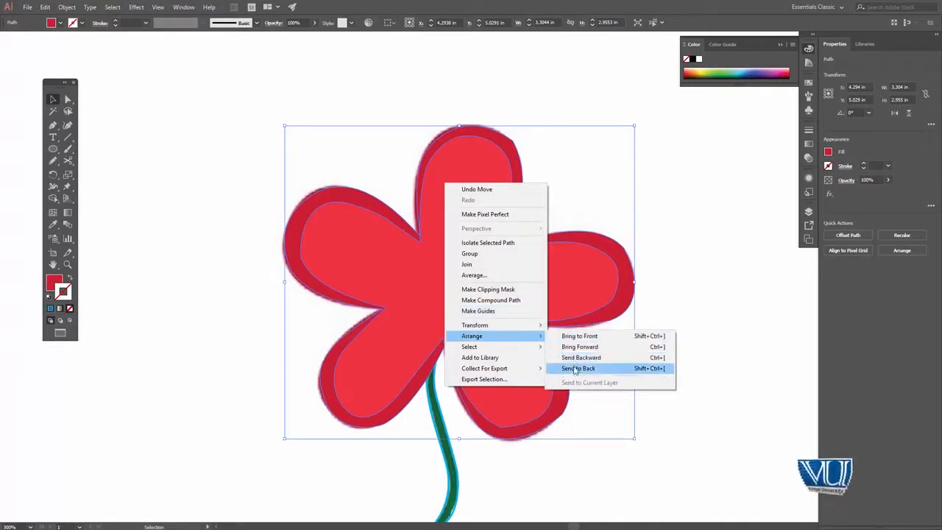
left_click(575, 370)
left_click(622, 218)
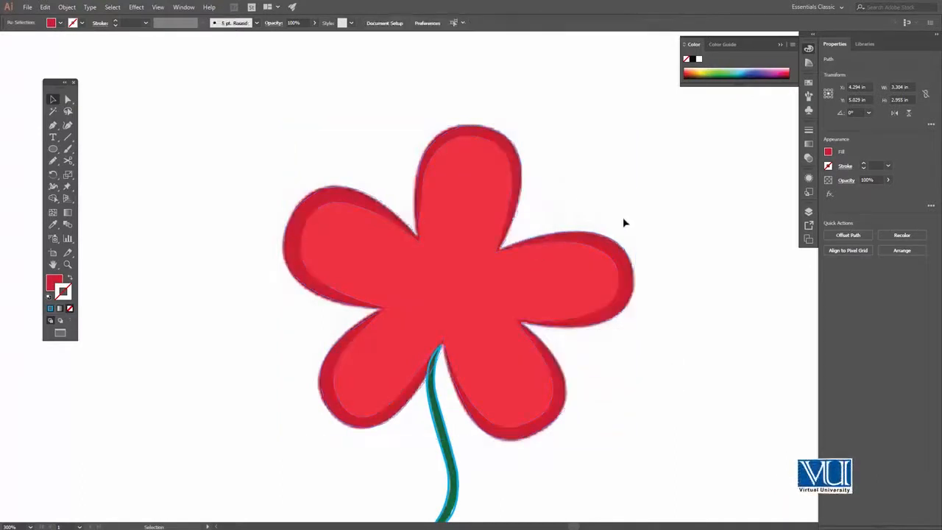
Move the bright red petal shape aside horizontally to expose the hidden yellow and orange centre ellipses.
left_click_drag(639, 418, 638, 418)
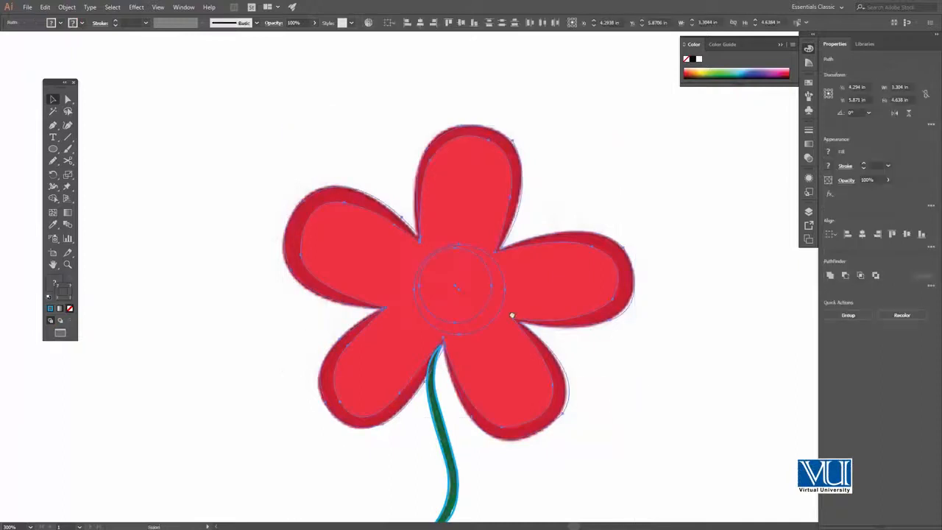
left_click_drag(537, 315, 459, 311)
left_click(622, 152)
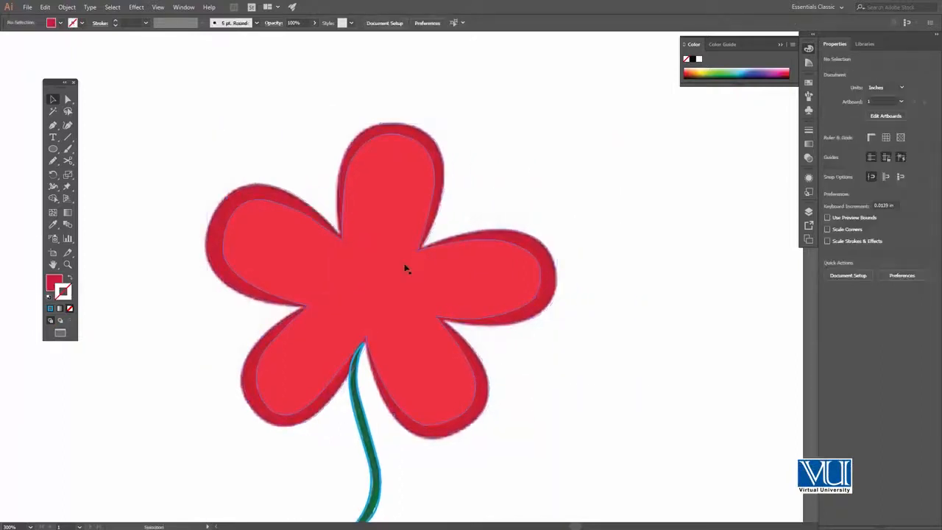
left_click(405, 268)
left_click(395, 75)
left_click(377, 287)
left_click_drag(376, 286, 616, 288)
Bring both centre ellipses to the front together and move the bright red petals back beneath them.
left_click(389, 273)
left_click(423, 282, "shift")
right_click(423, 276)
mouse_move(481, 419)
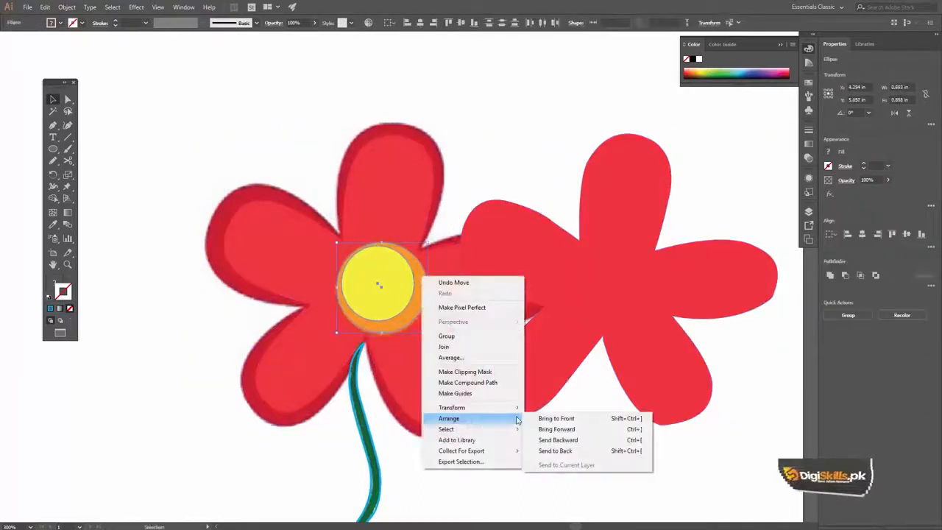
left_click(544, 419)
left_click_drag(630, 273, 393, 273)
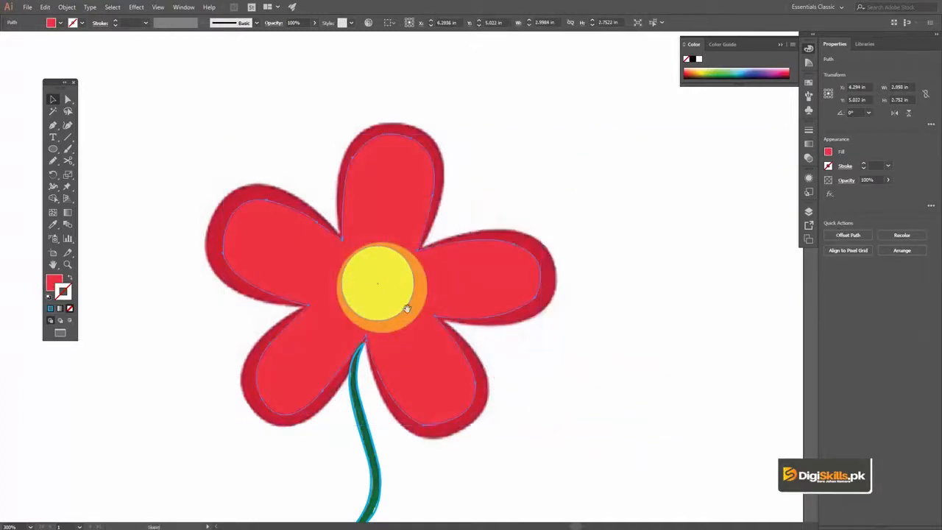
Select the stem path and fill it with the dark green sampled from the reference stem, leaving no stroke.
scroll(407, 308, "down", 3)
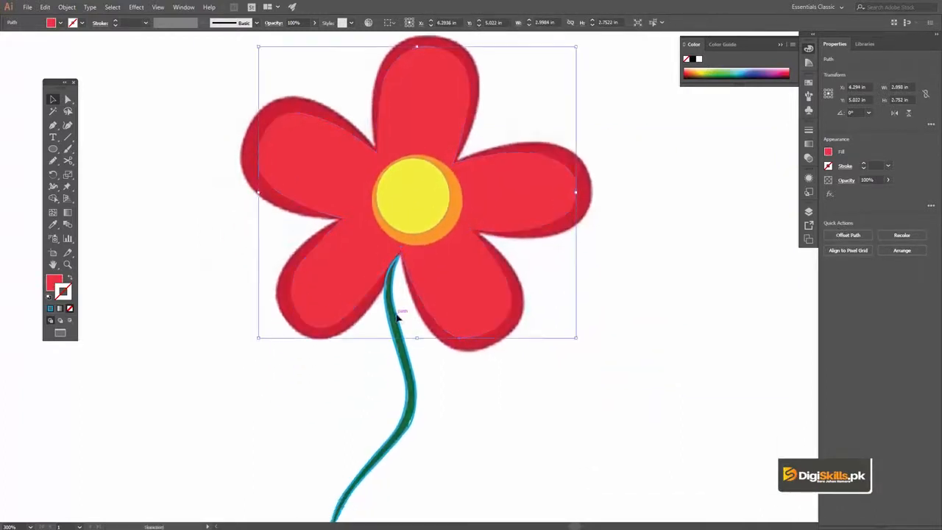
left_click(397, 315)
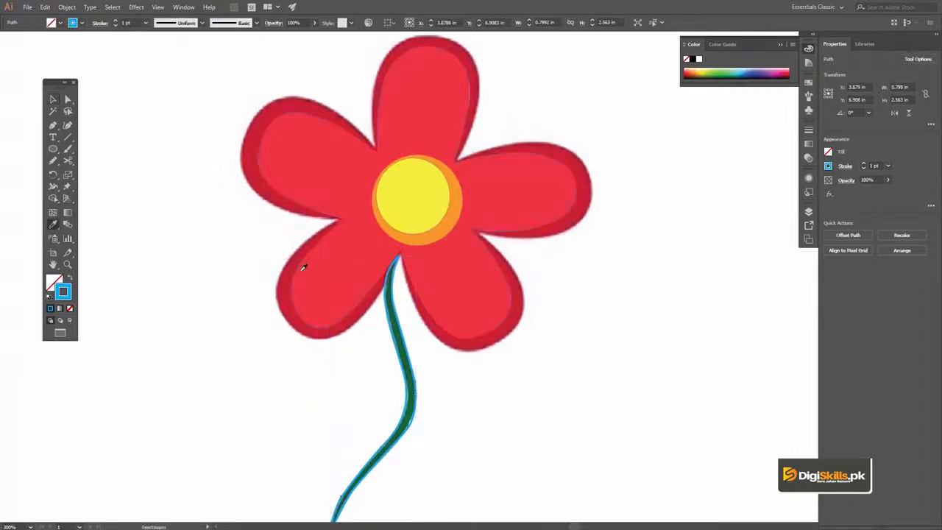
key("shift+x")
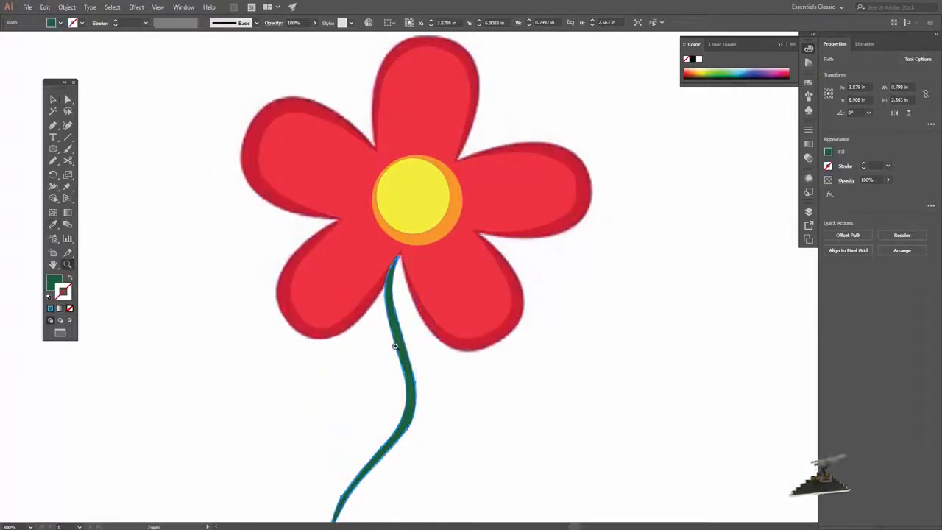
key("z")
left_click(385, 290, "alt")
left_click(430, 285, "alt")
left_click(503, 254)
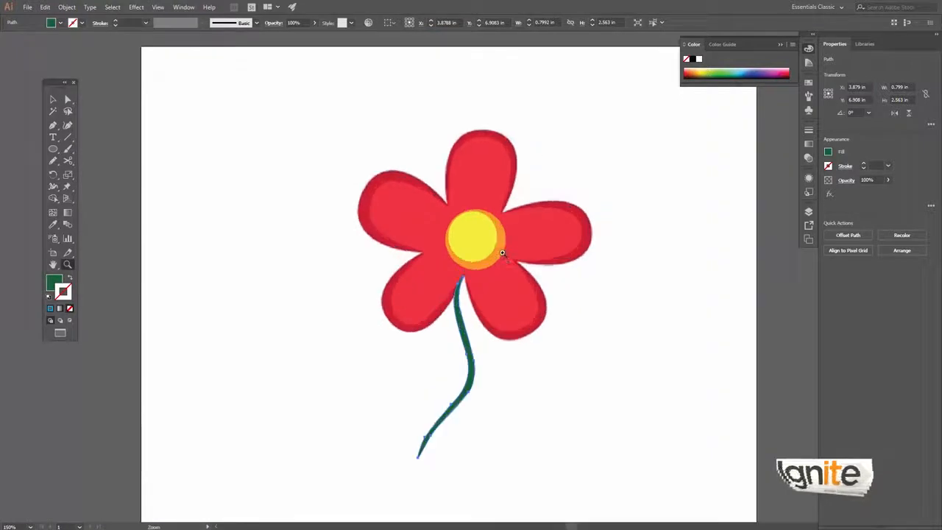
Reselect the outer petal shape and resample its dark red fill from the petal edge with the Eyedropper.
left_click_drag(501, 252, 449, 262)
key("v")
left_click(437, 143)
left_click(52, 226)
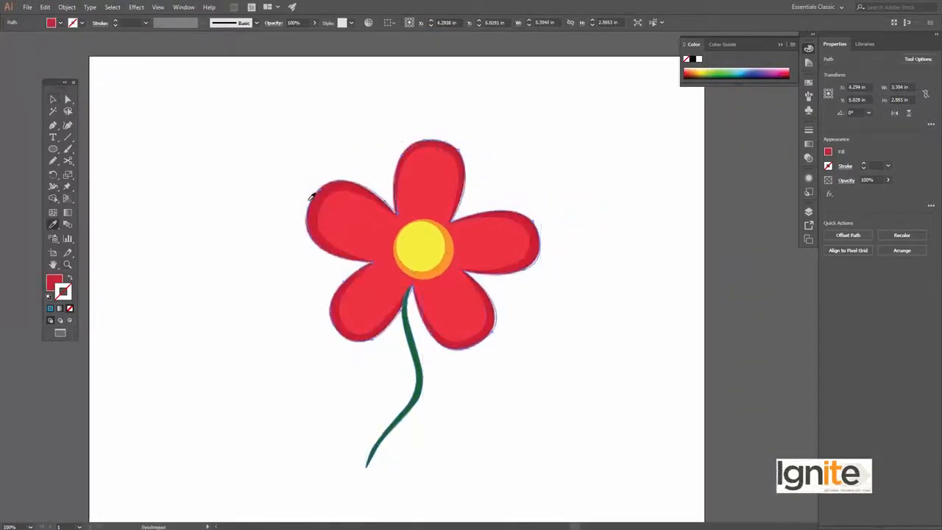
key("v")
left_click(422, 285)
left_click_drag(422, 285, 399, 271)
scroll(475, 159, "up", 2)
left_click(475, 131)
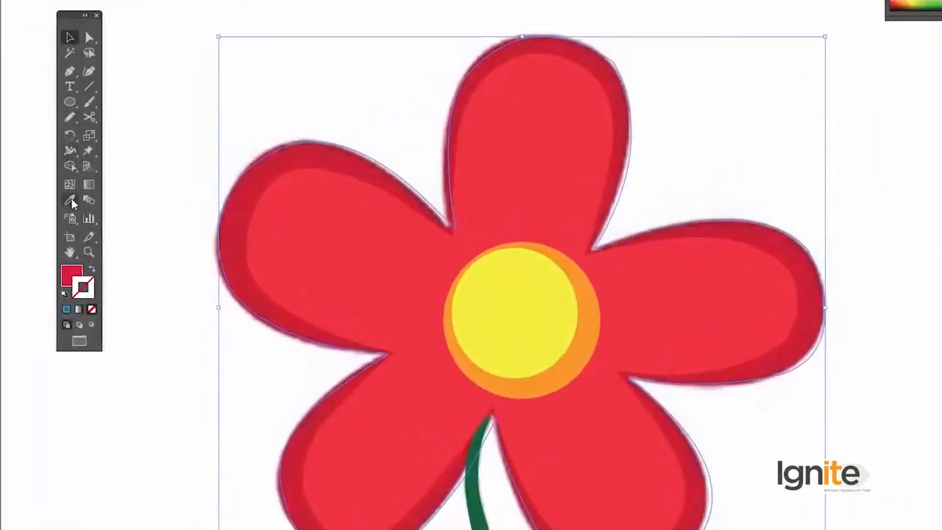
left_click(70, 200)
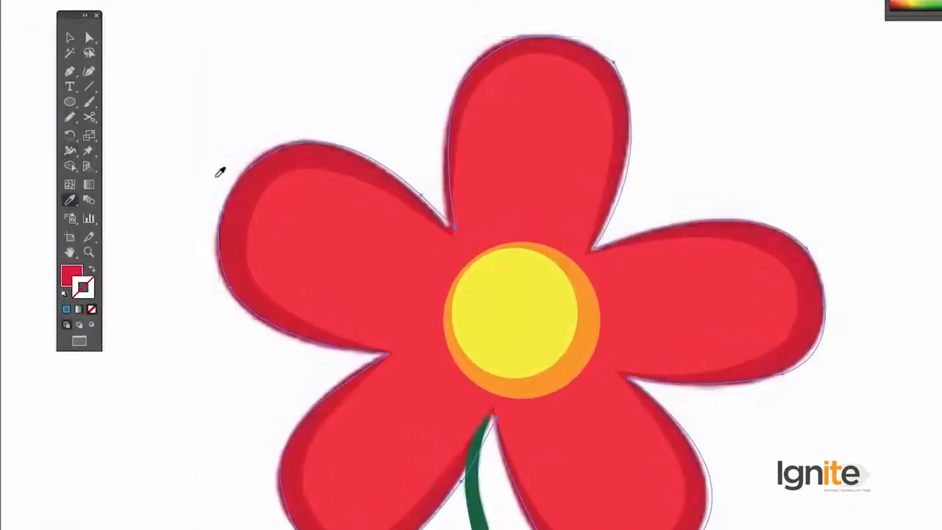
left_click(66, 277)
key("v")
Review the whole coloured flower on the artboard with nothing selected.
key("z")
left_click(414, 240, "alt")
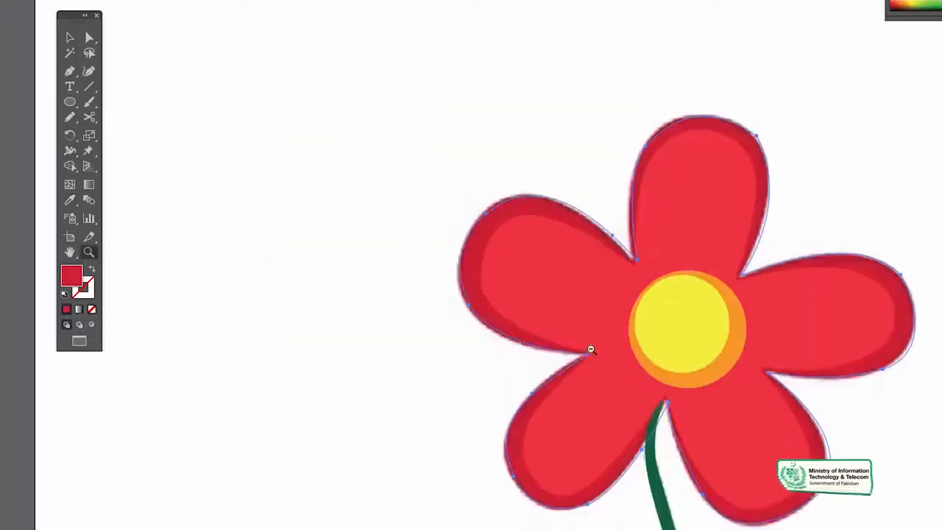
left_click(591, 350, "alt")
key("v")
left_click_drag(645, 323, 525, 315)
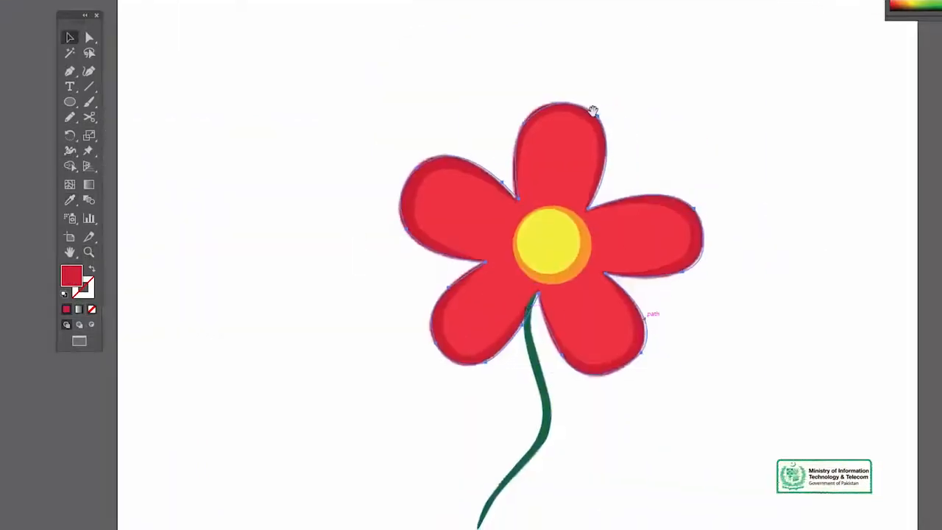
left_click_drag(563, 161, 556, 93)
left_click(706, 59)
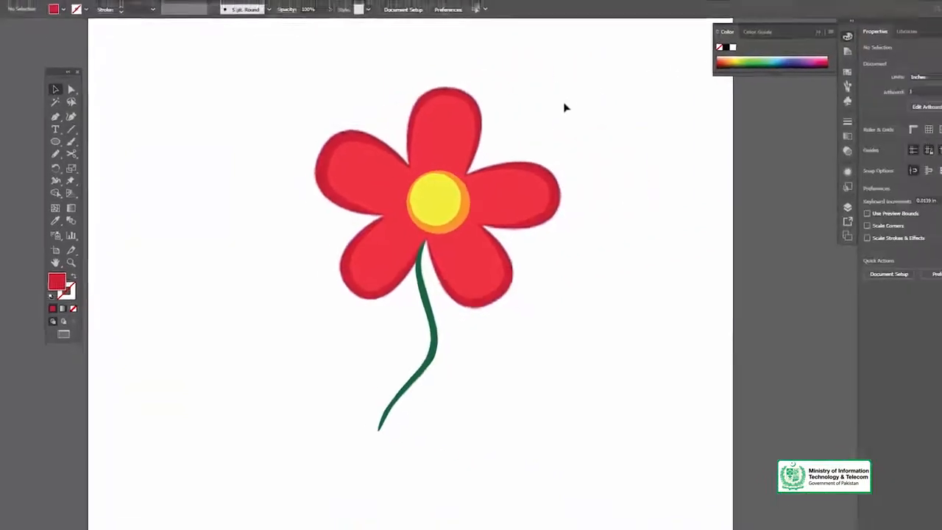